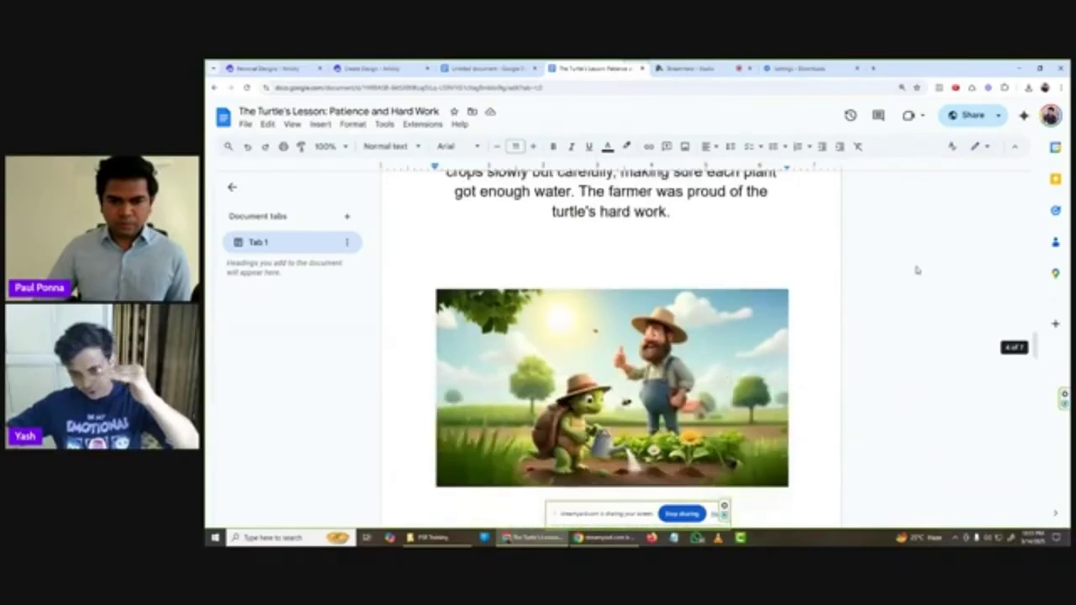
# Step: Switch from the turtle story document to Artistly and open the Fast AI Image Designer
pyautogui.scroll(-8, 921, 255)
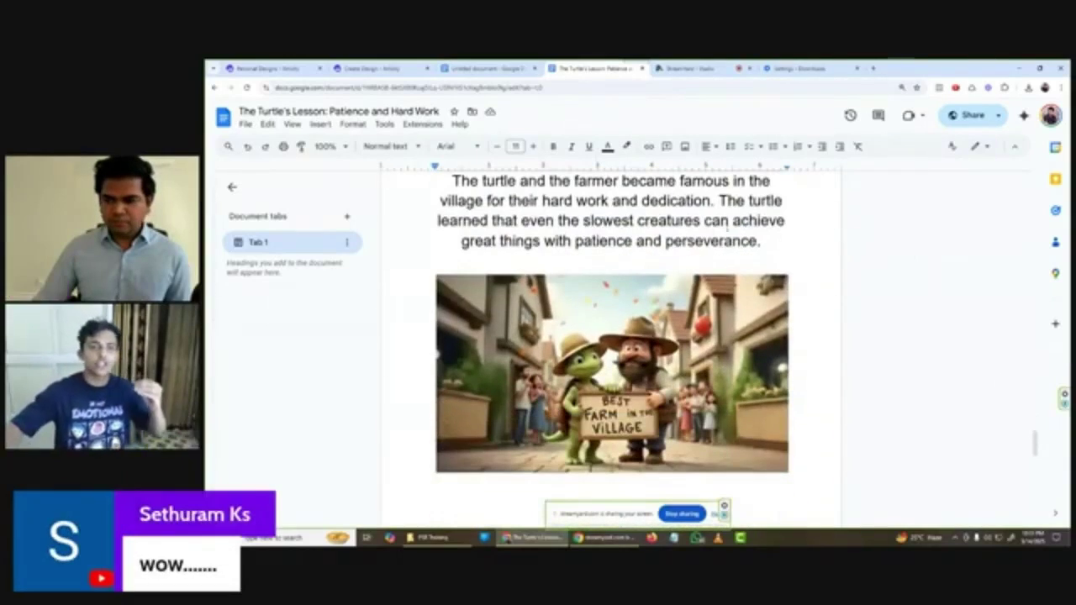
pyautogui.click(351, 69)
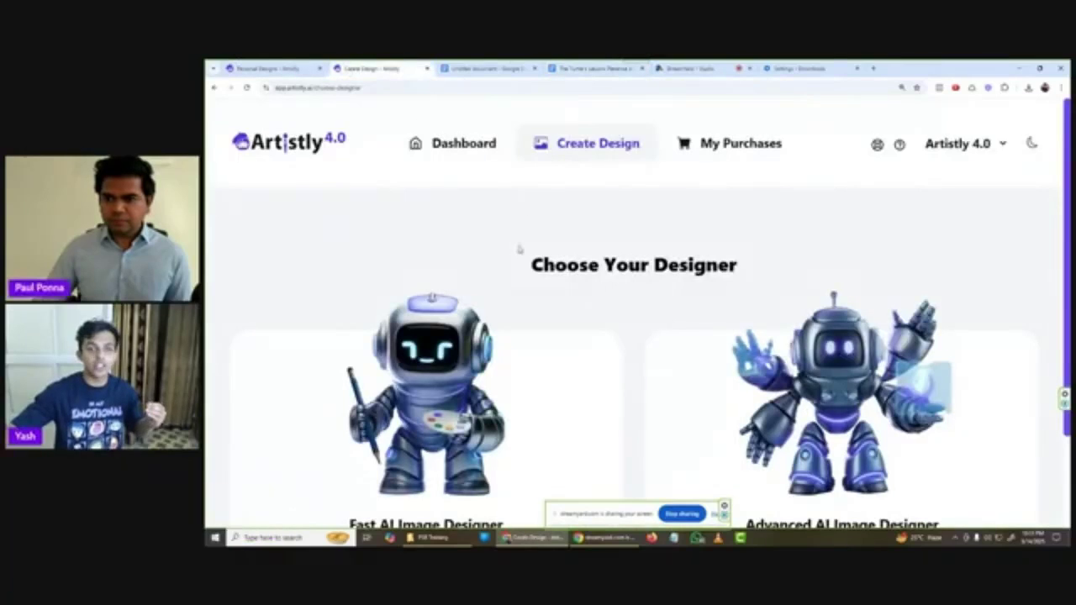
pyautogui.scroll(-1, 518, 247)
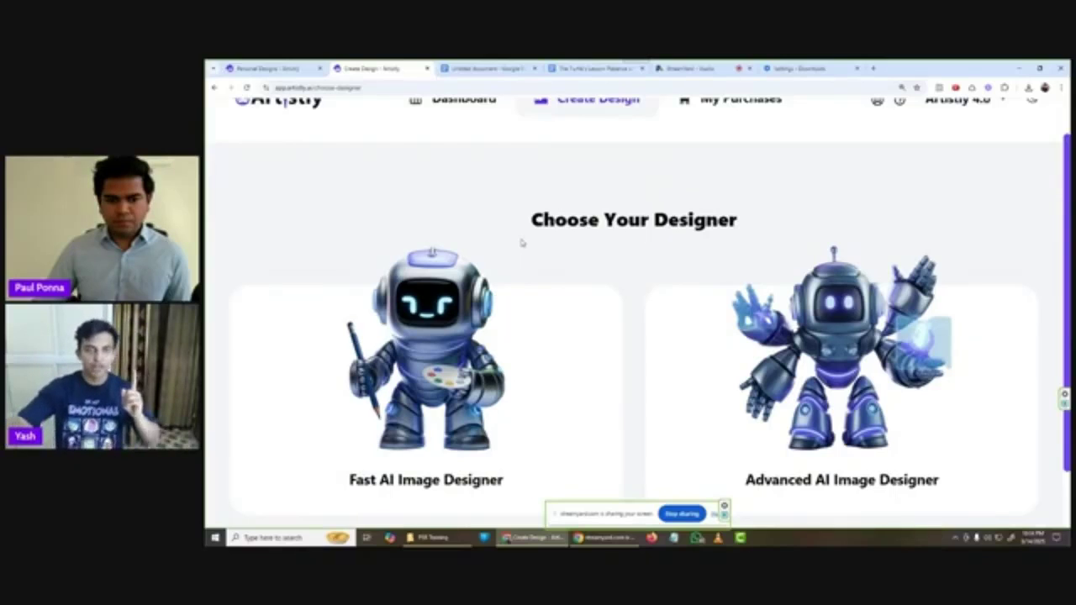
pyautogui.scroll(1, 522, 243)
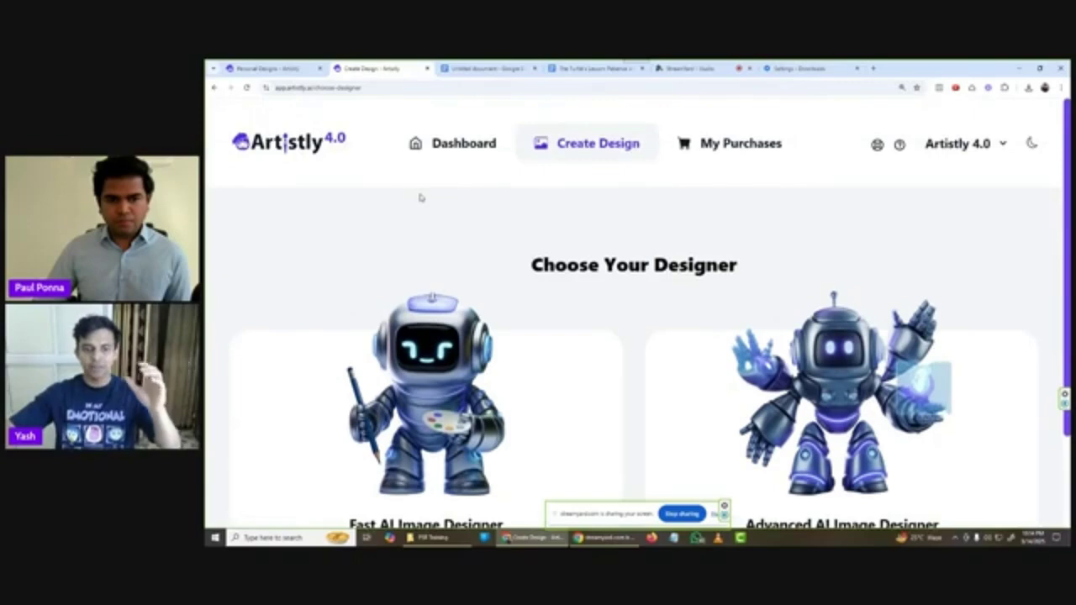
pyautogui.scroll(-2, 421, 264)
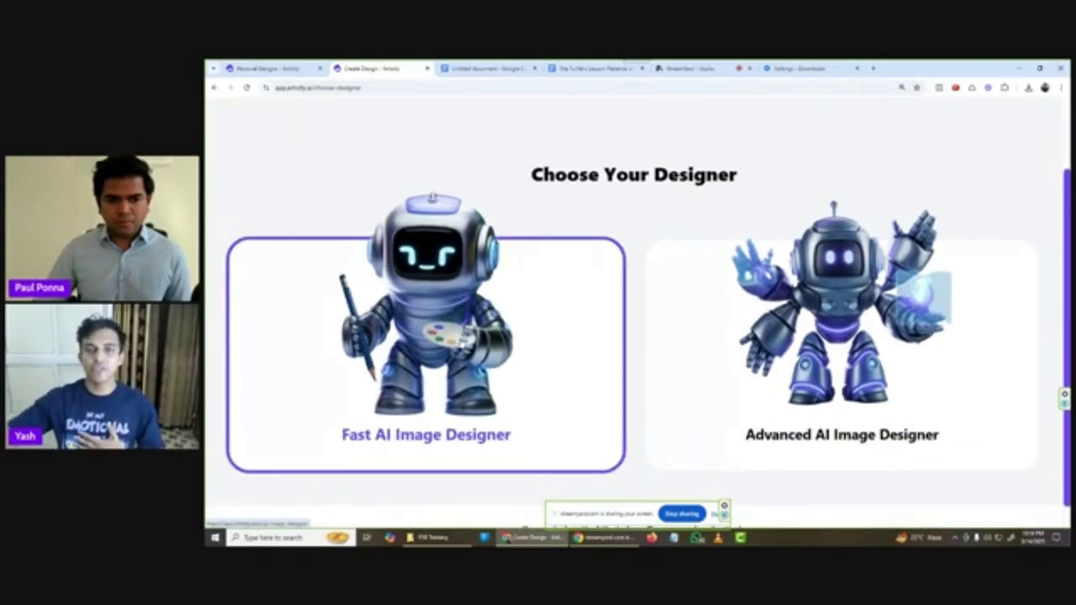
pyautogui.click(526, 266)
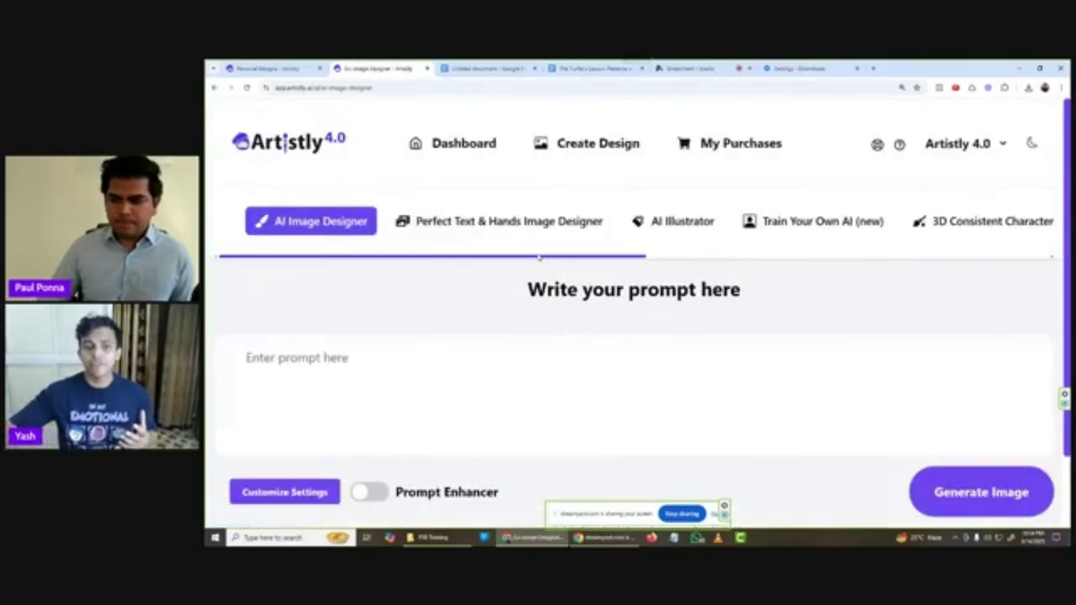
# Step: Open the Prompt Magic tool and select the Kids Story Books category
pyautogui.moveTo(533, 259); pyautogui.dragTo(752, 247)
pyautogui.click(747, 226)
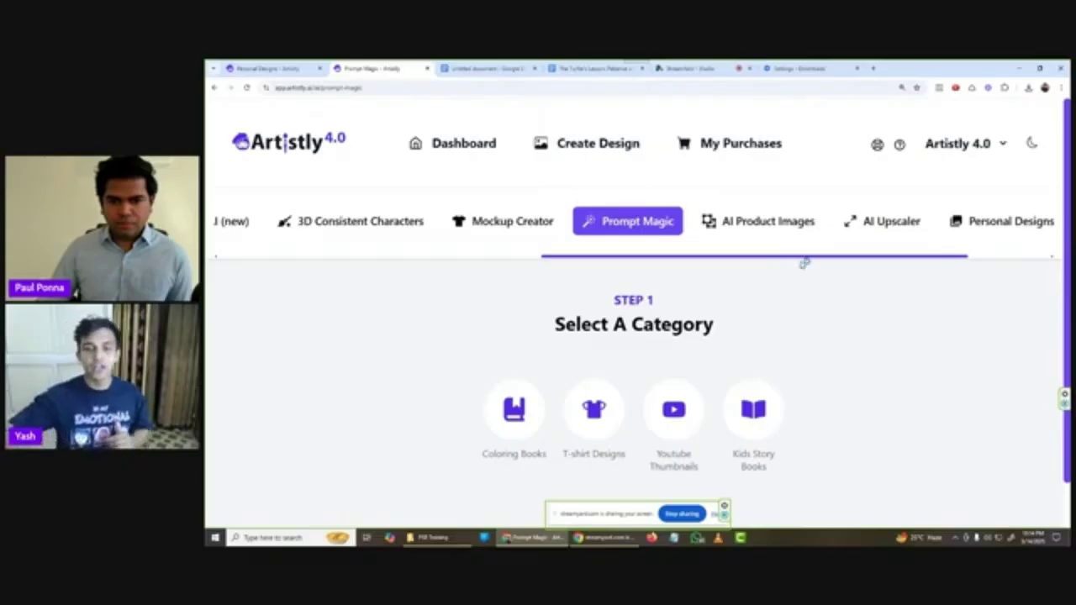
pyautogui.scroll(-1, 804, 259)
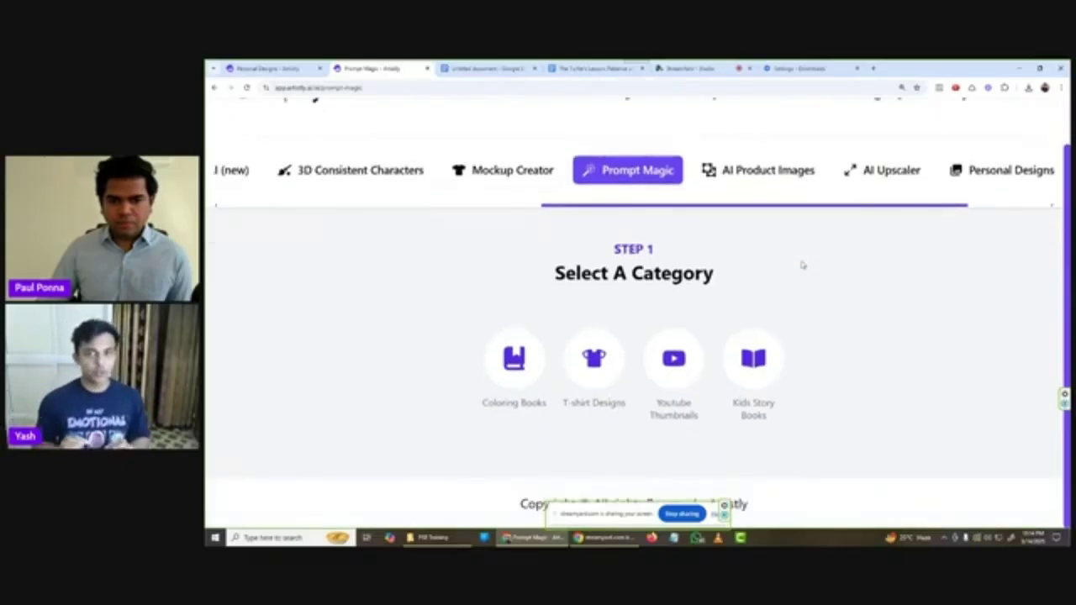
pyautogui.click(770, 345)
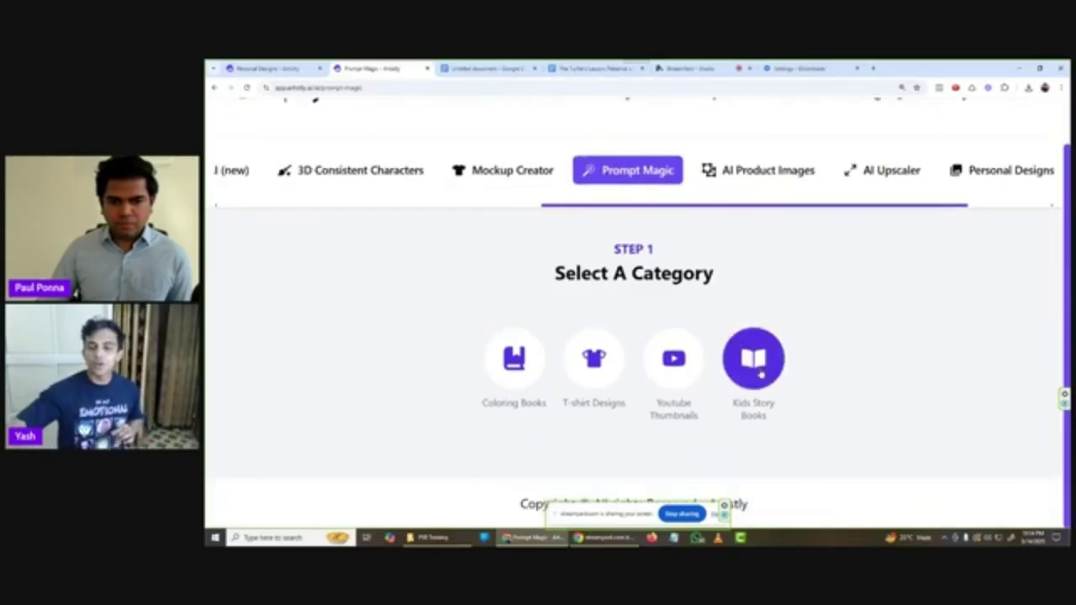
# Step: Set the story type to Moral and the kids' age group to Picture Books (ages 3-5)
pyautogui.scroll(-2, 778, 332)
pyautogui.scroll(-1, 704, 227)
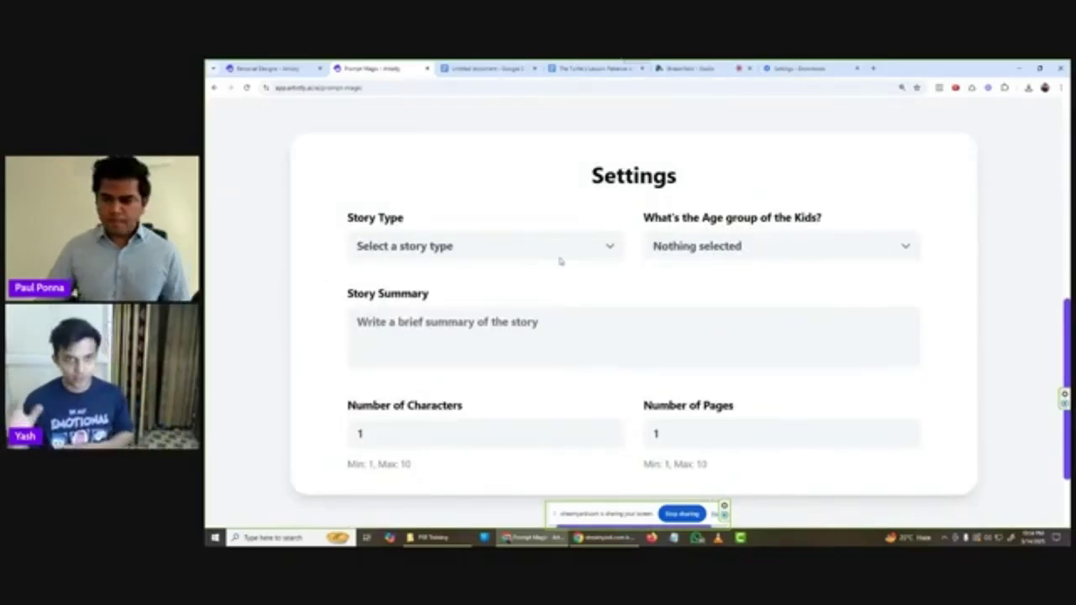
pyautogui.click(523, 244)
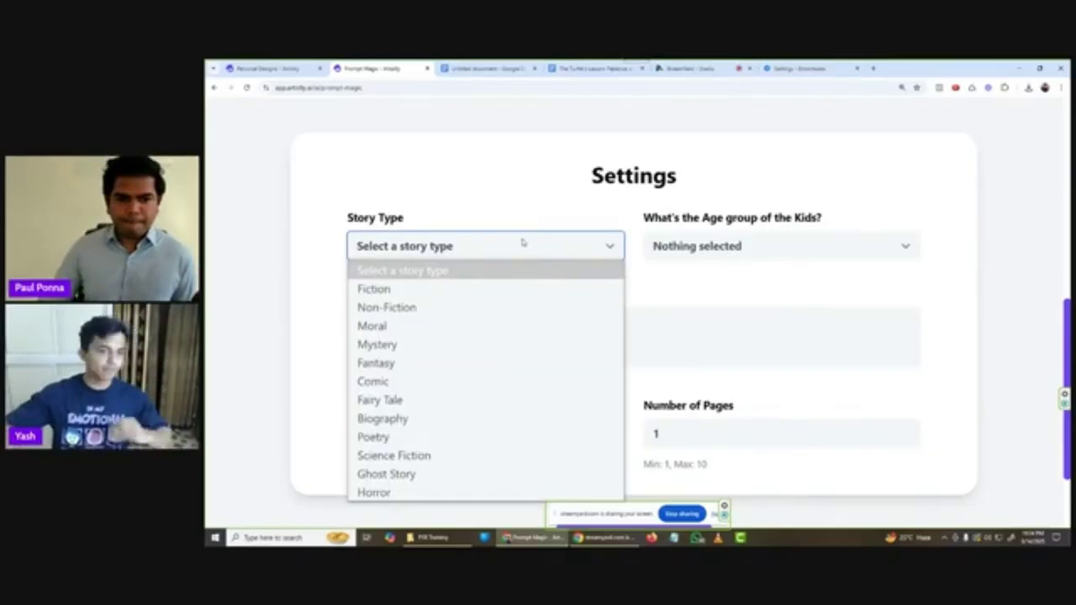
pyautogui.click(461, 325)
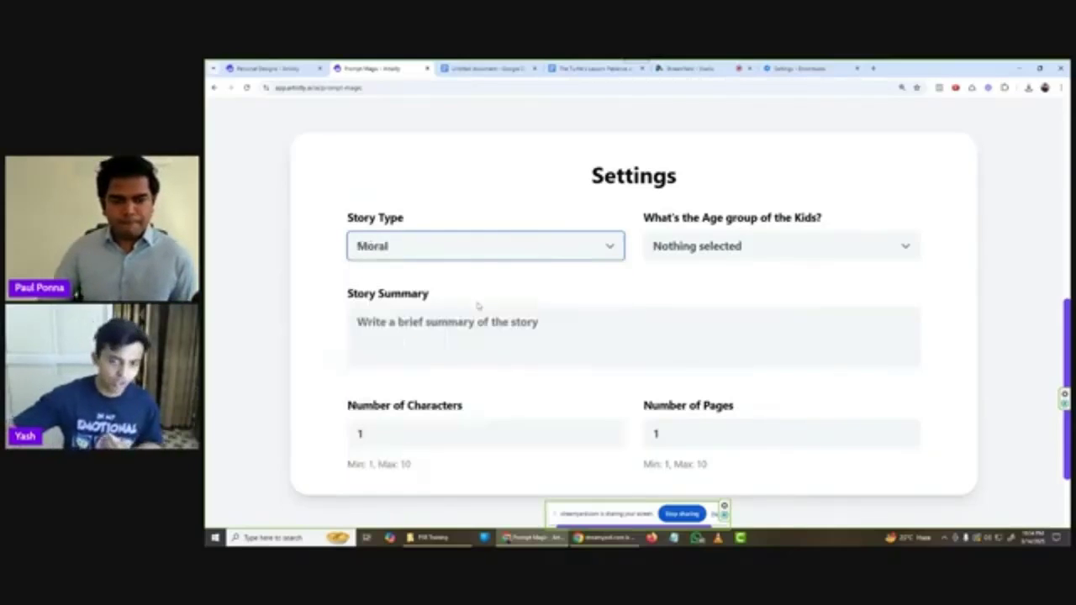
pyautogui.click(696, 254)
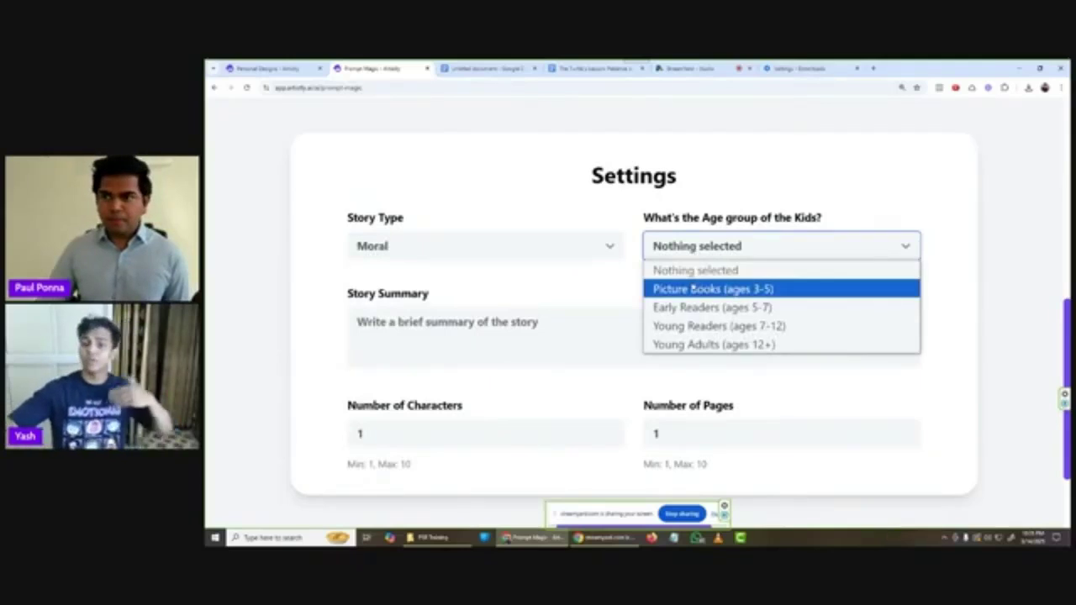
pyautogui.click(692, 288)
# Step: Check the example turtle story document, and enter "Turtle and farmer" as the story summary in Artistly
pyautogui.click(612, 340)
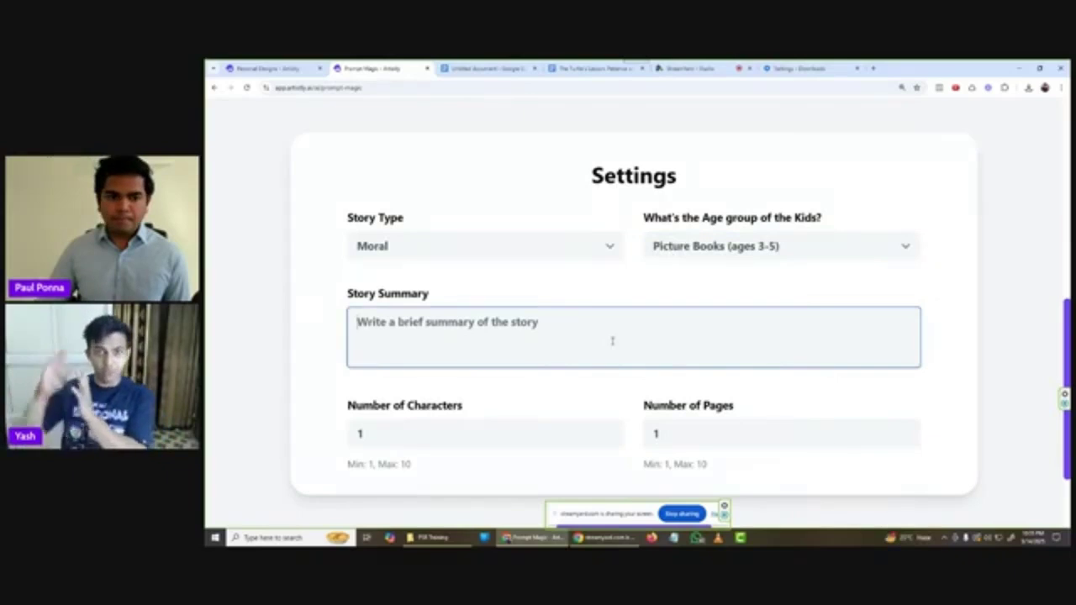
pyautogui.click(605, 67)
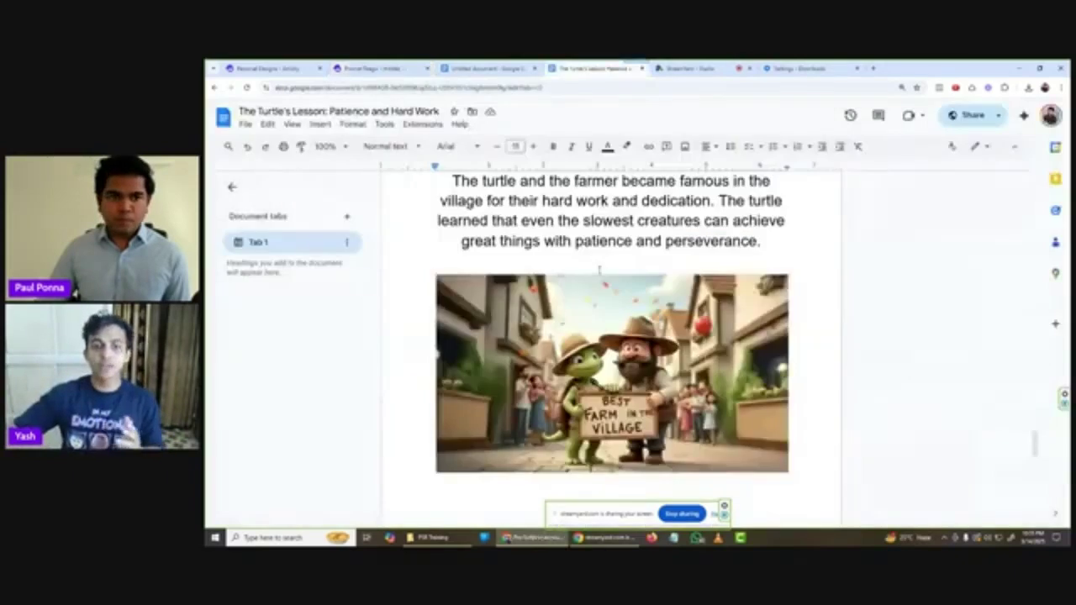
pyautogui.scroll(-10, 598, 269)
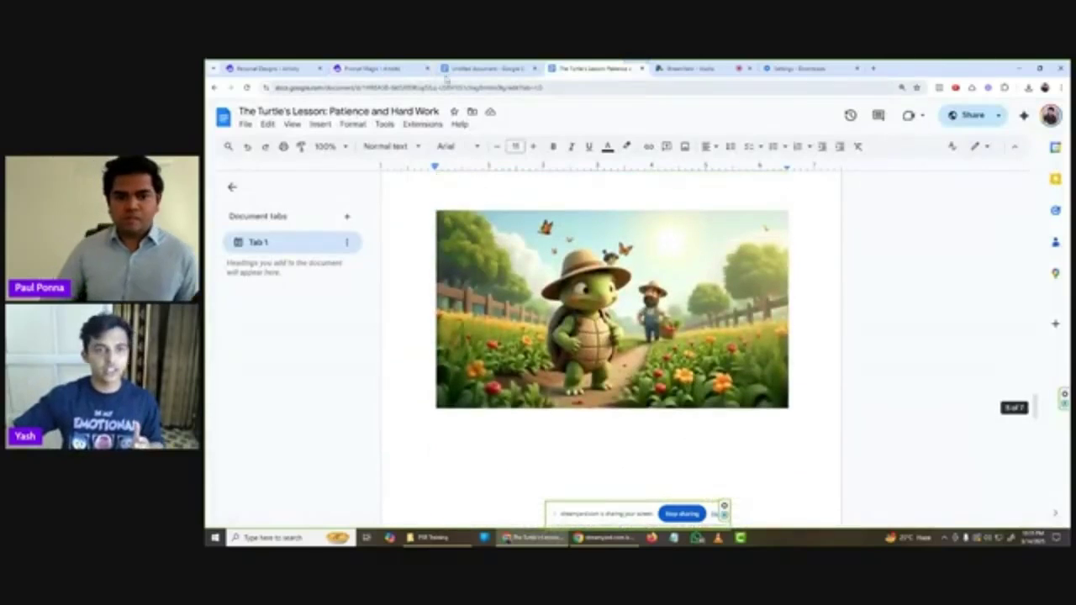
pyautogui.click(370, 67)
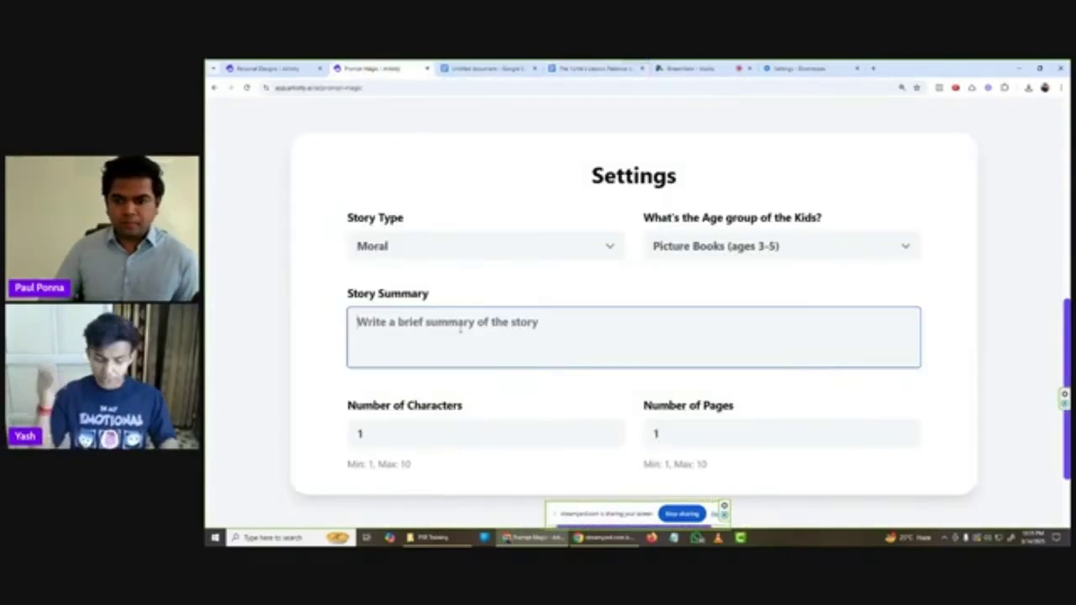
pyautogui.write('Turt')
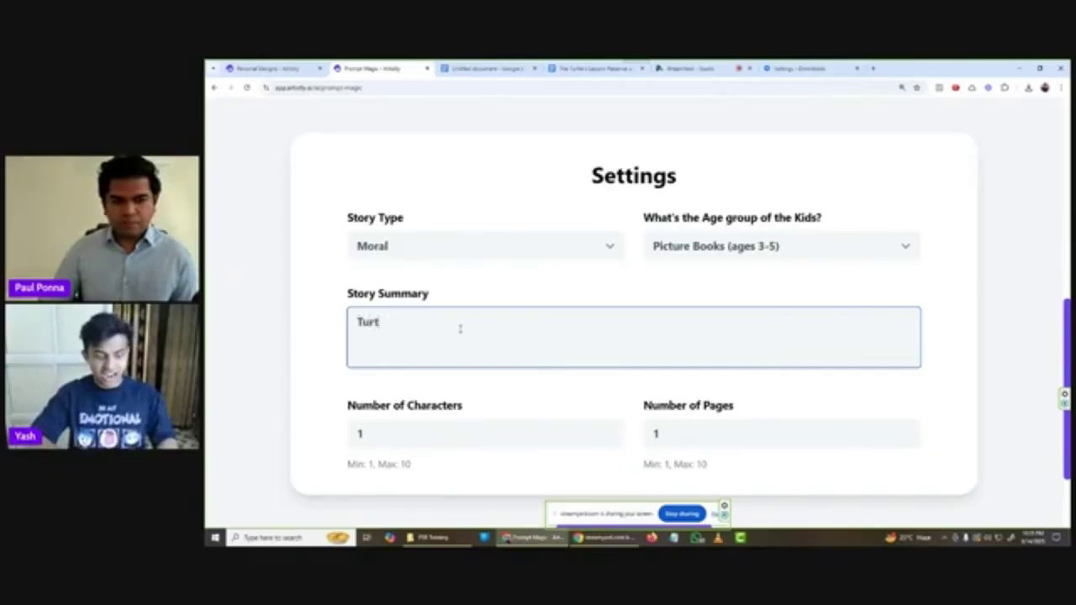
pyautogui.write('le ')
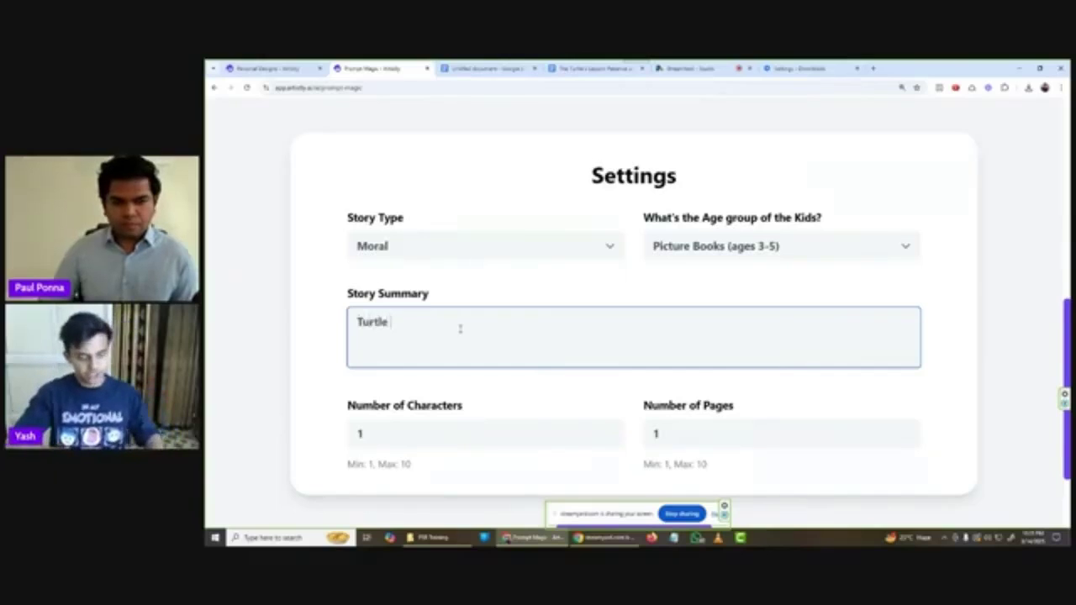
pyautogui.write('and farmer')
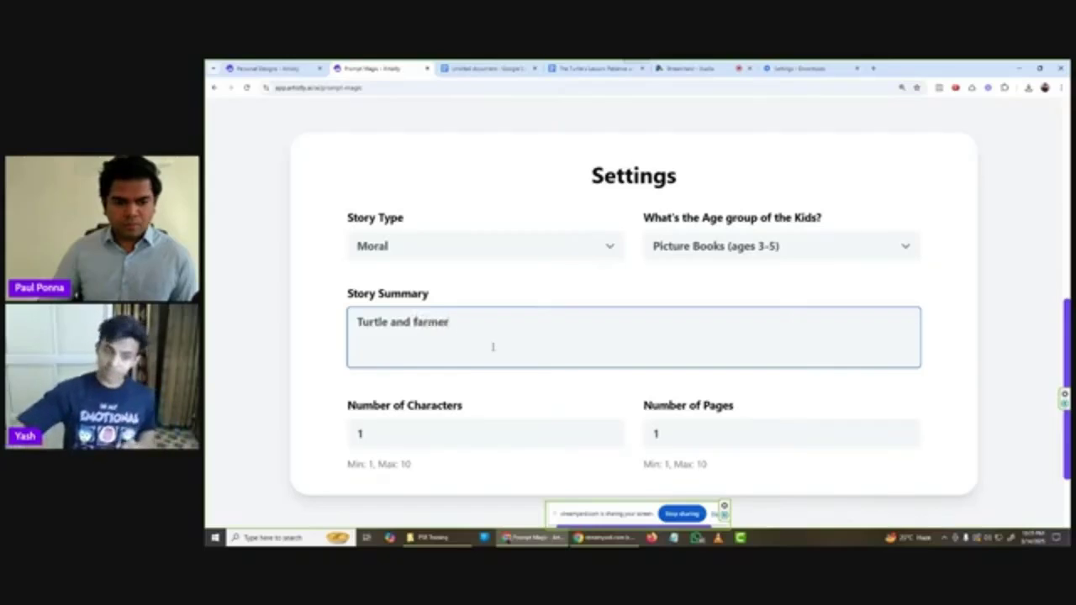
# Step: Set the story's number of characters to 2
pyautogui.scroll(-1, 493, 347)
pyautogui.click(466, 350)
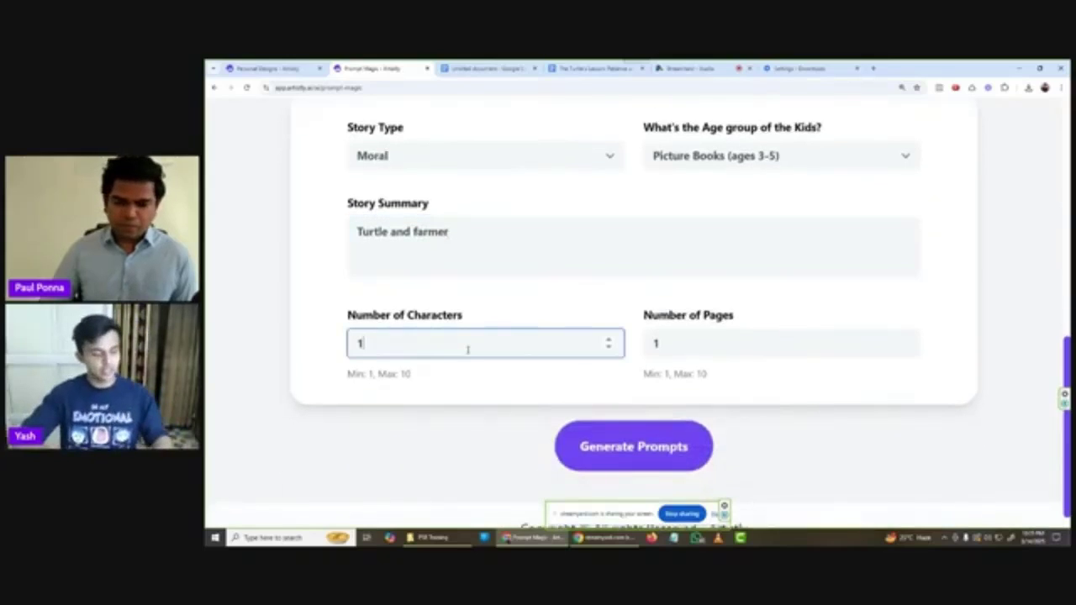
pyautogui.hotkey('ctrl', 'a')
pyautogui.press('BackSpace')
pyautogui.write('2')
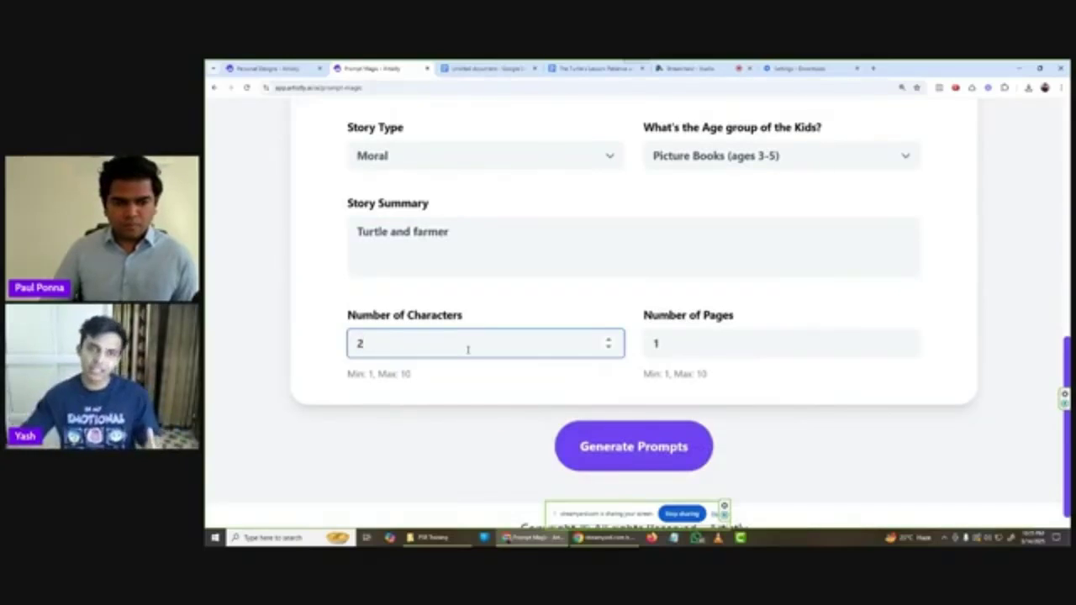
pyautogui.click(479, 256)
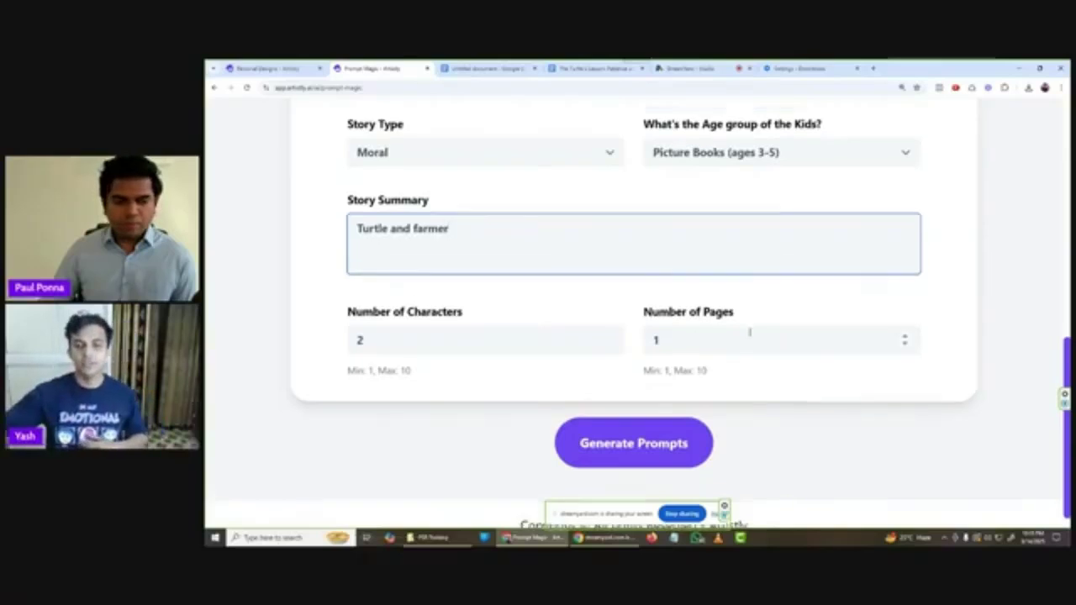
# Step: Set the number of pages to 5 and generate the story prompts
pyautogui.scroll(-1, 749, 334)
pyautogui.doubleClick(697, 318)
pyautogui.press('BackSpace')
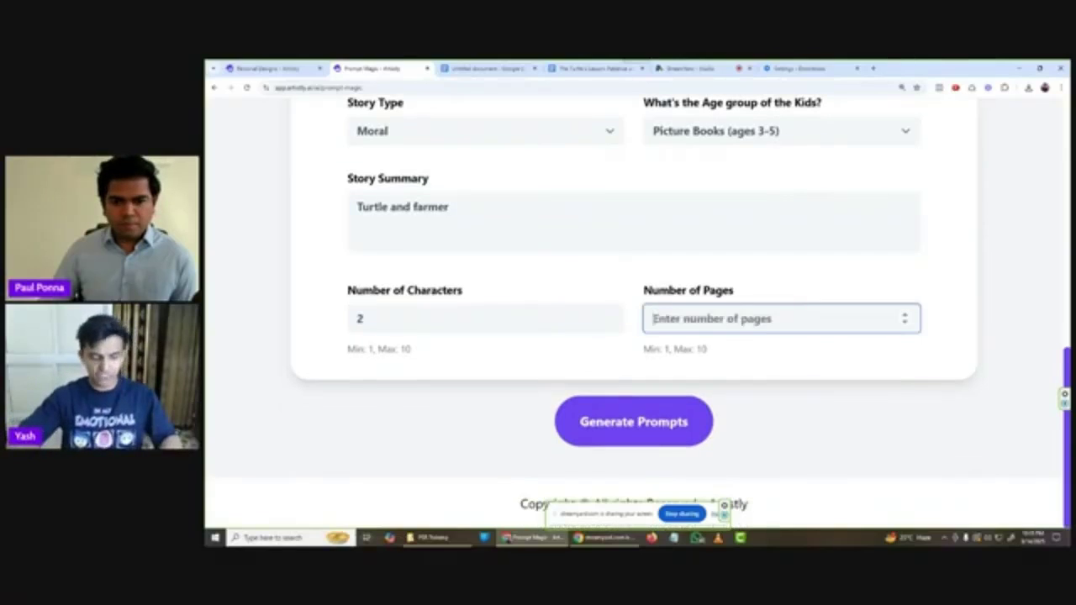
pyautogui.write('5')
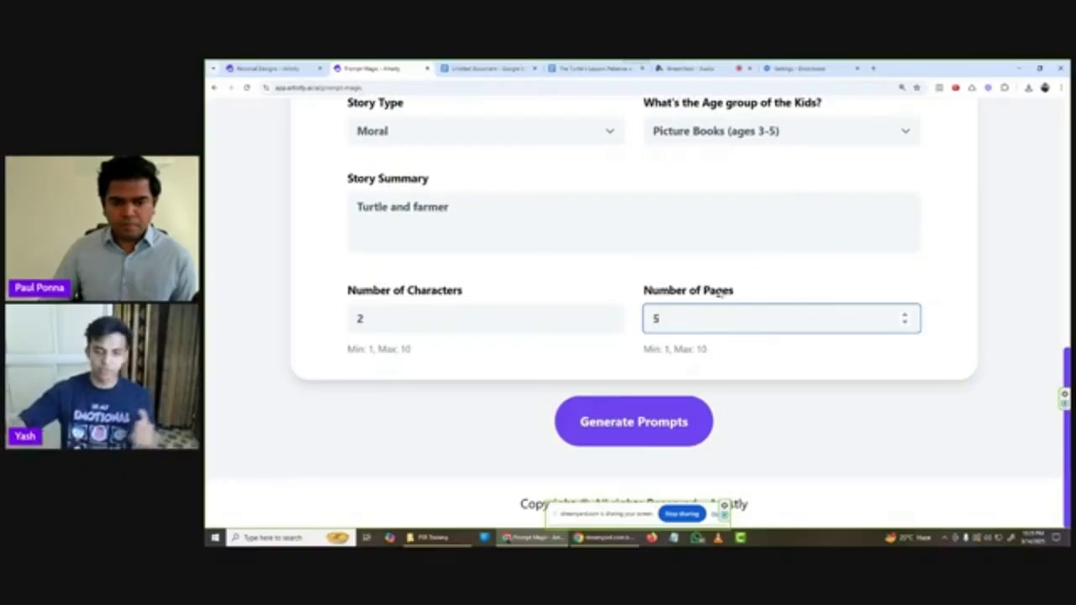
pyautogui.click(682, 432)
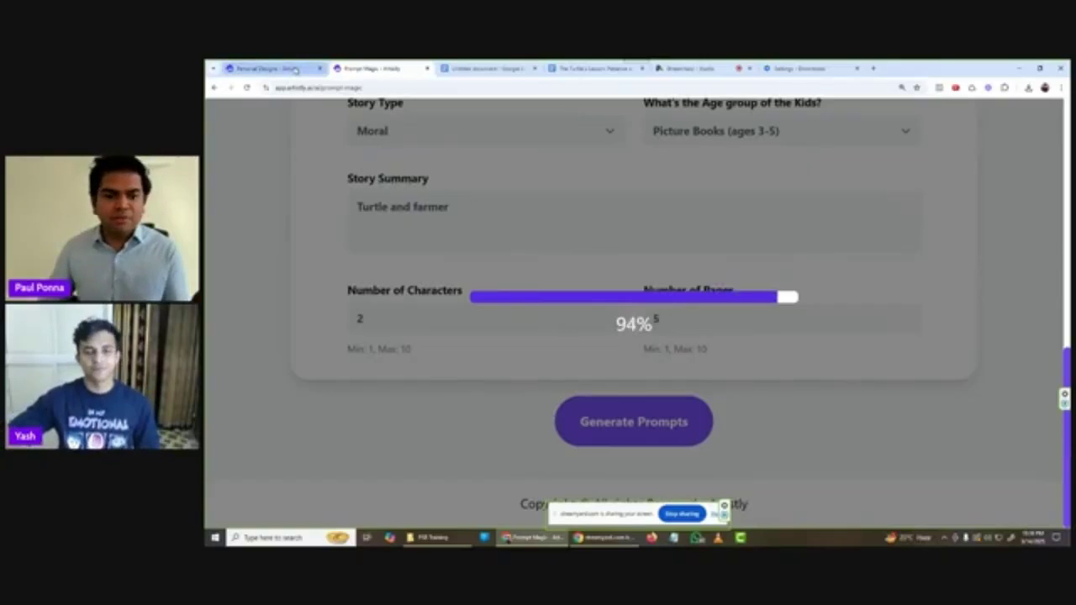
pyautogui.moveTo(295, 69)
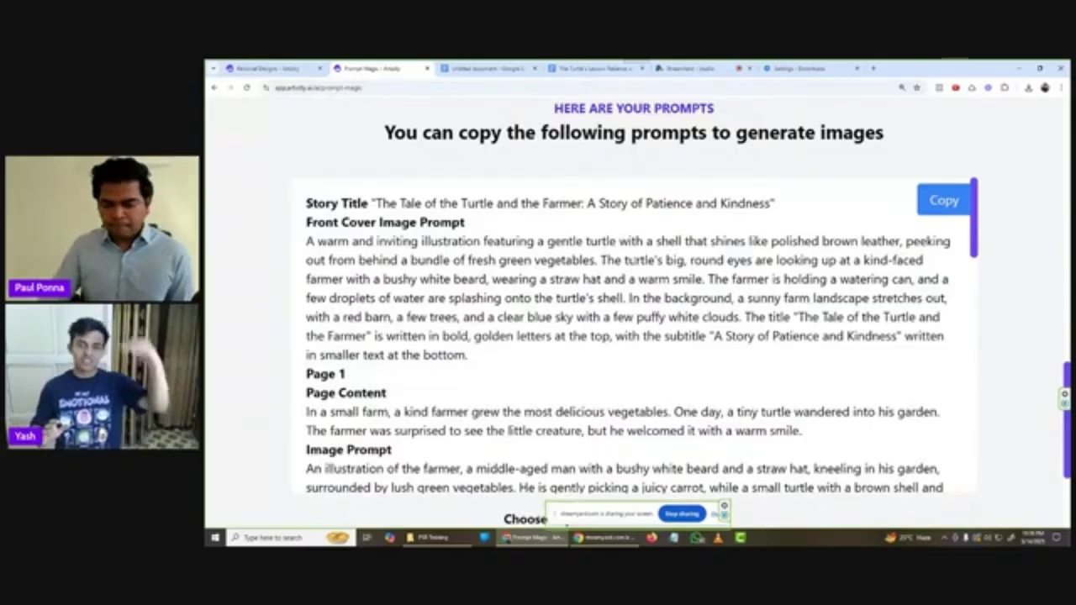
# Step: Review the beginning of the generated story and copy all of its page content and image prompts
pyautogui.scroll(-2, 646, 263)
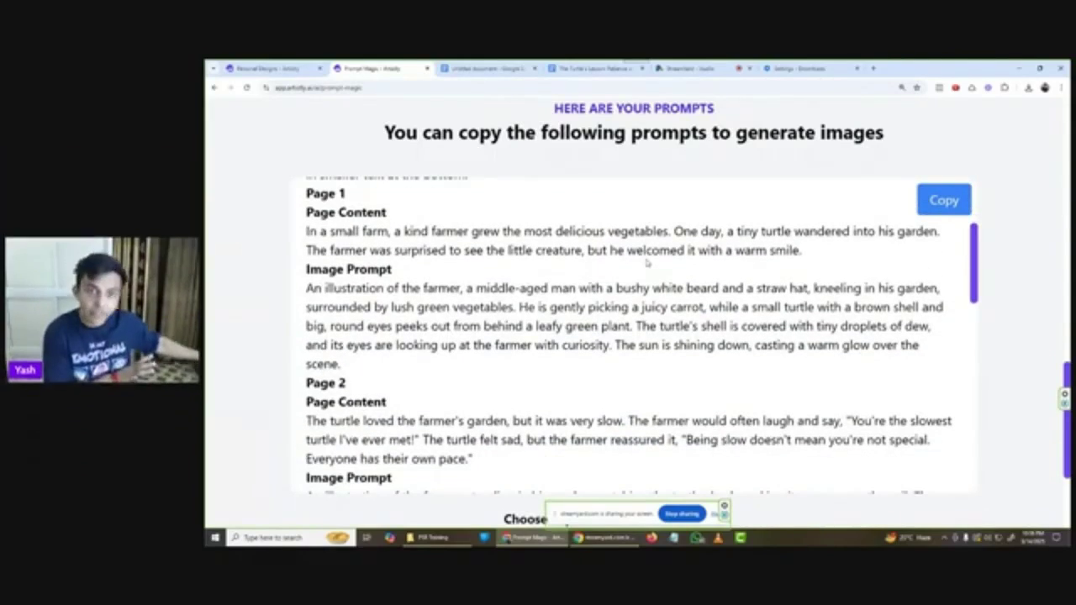
pyautogui.scroll(2, 647, 263)
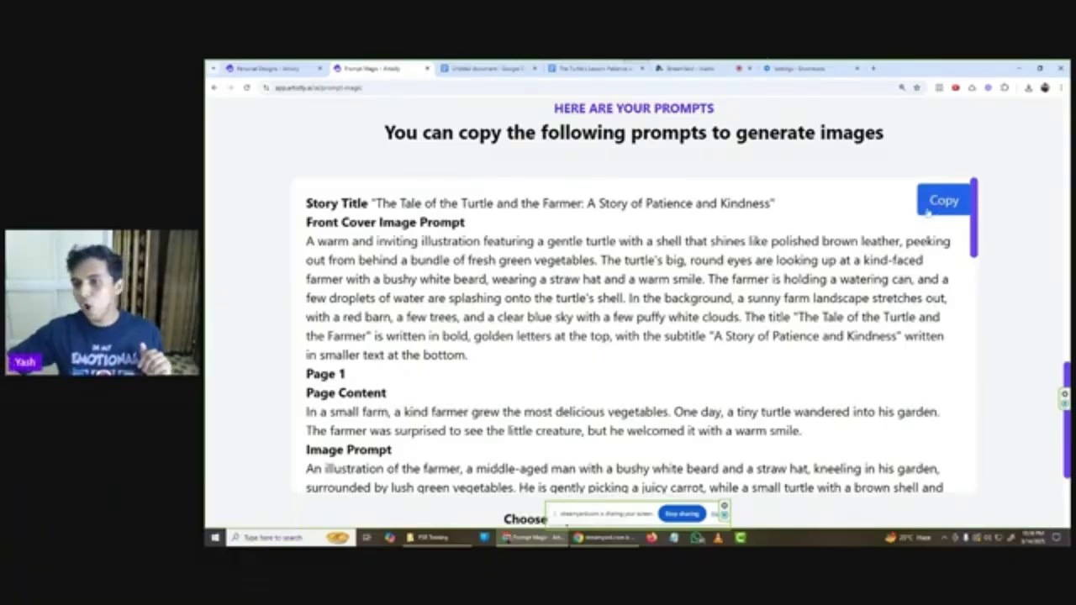
pyautogui.click(955, 208)
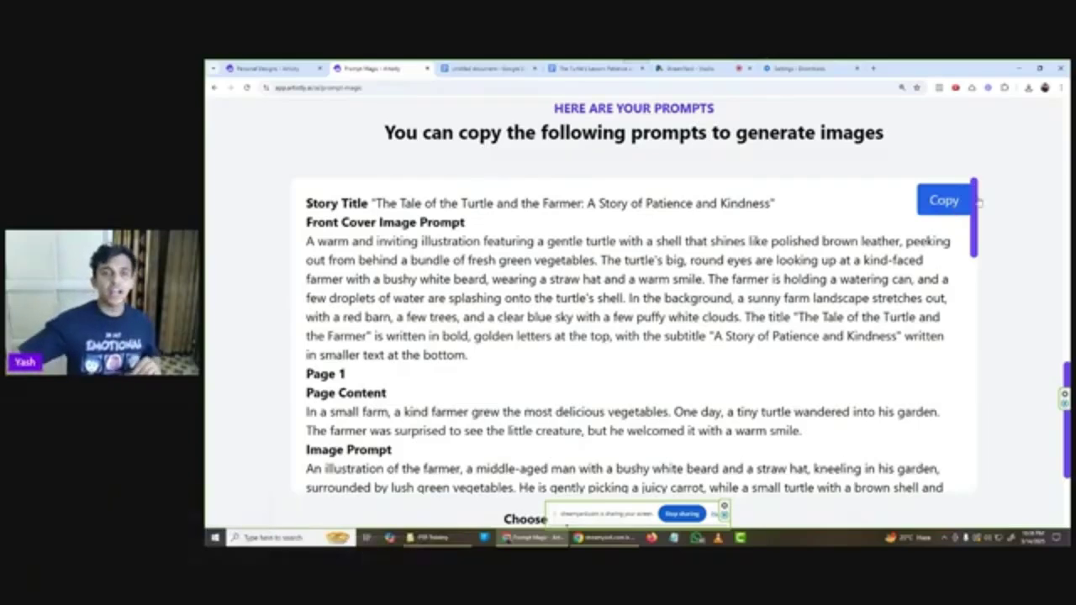
# Step: Switch to the blank Google Docs document and paste the copied story content and image prompts into it
pyautogui.click(519, 67)
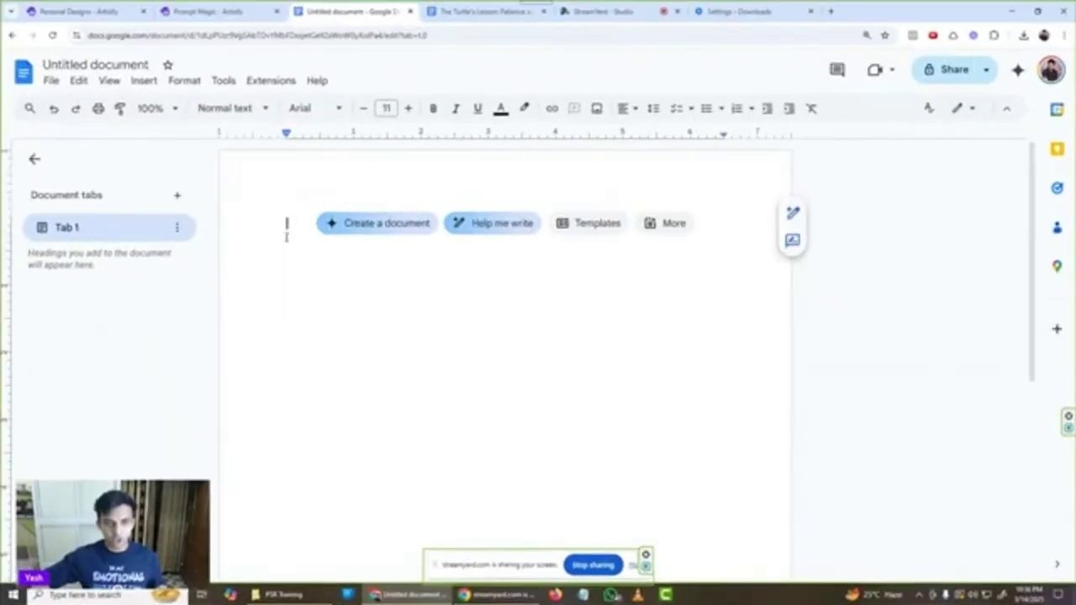
pyautogui.hotkey('ctrl', 'v')
pyautogui.scroll(15, 358, 294)
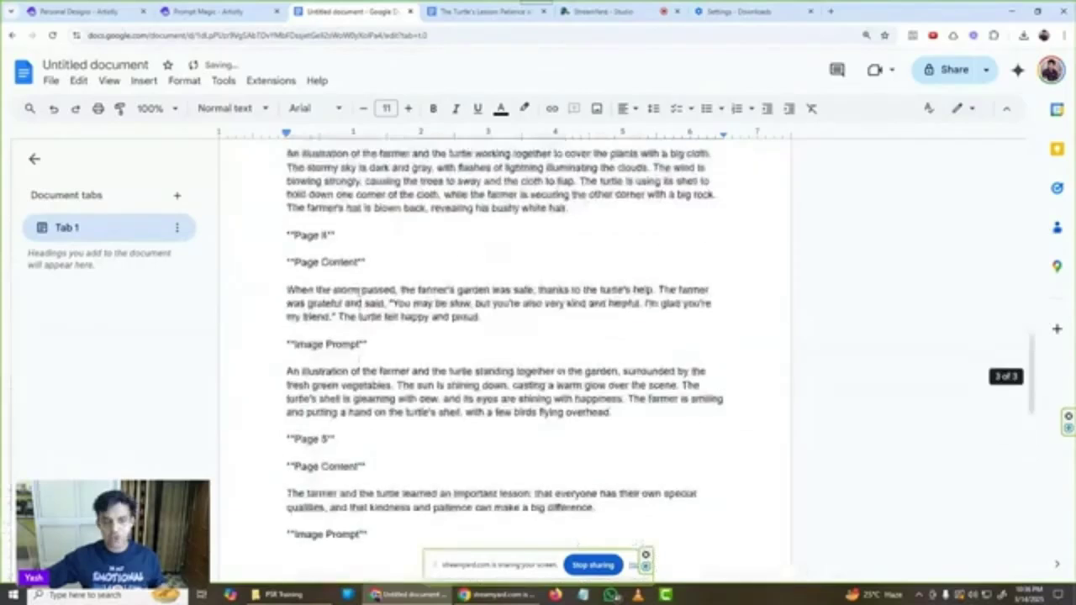
pyautogui.hotkey('ctrl', 'z')
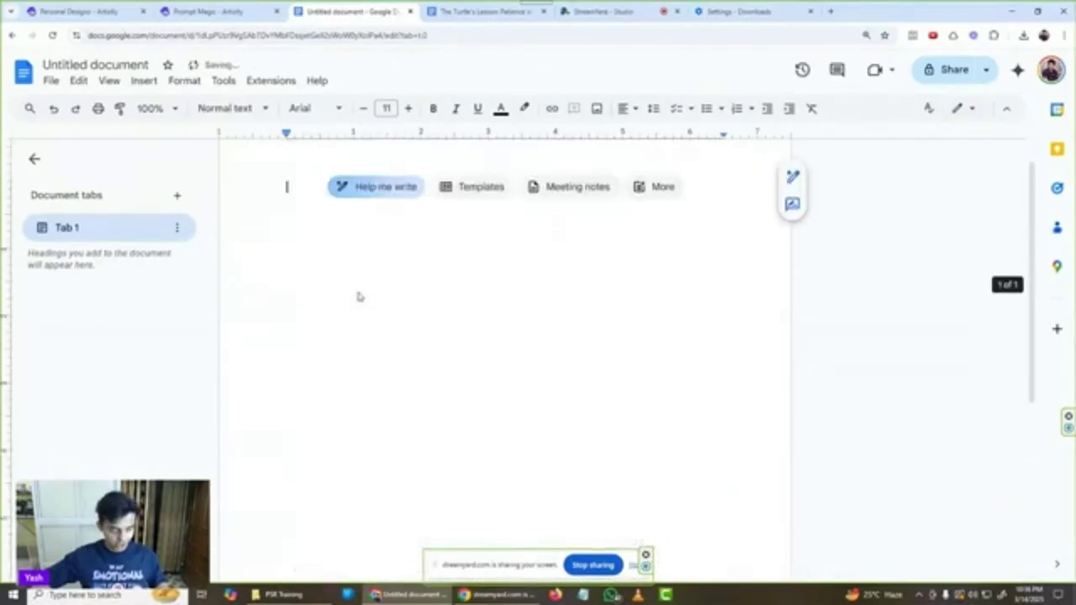
pyautogui.hotkey('ctrl', 'v')
pyautogui.scroll(20, 359, 290)
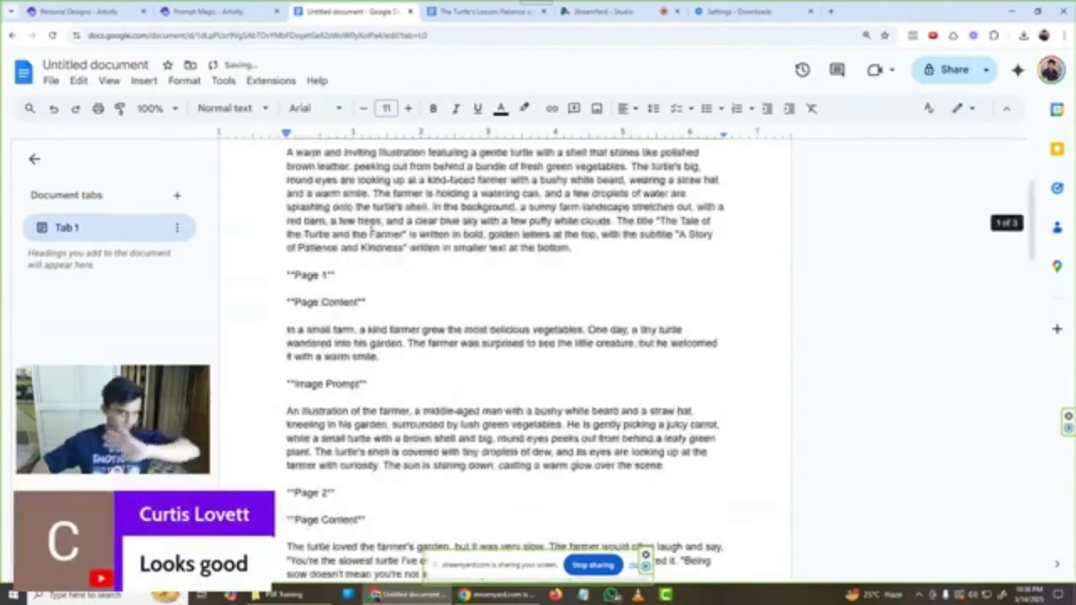
# Step: Switch back to Artistly's Prompt Magic and keep the storybook's aspect ratio at 1:1 (1024 X 1024) px
pyautogui.click(210, 12)
pyautogui.scroll(-10, 37, 362)
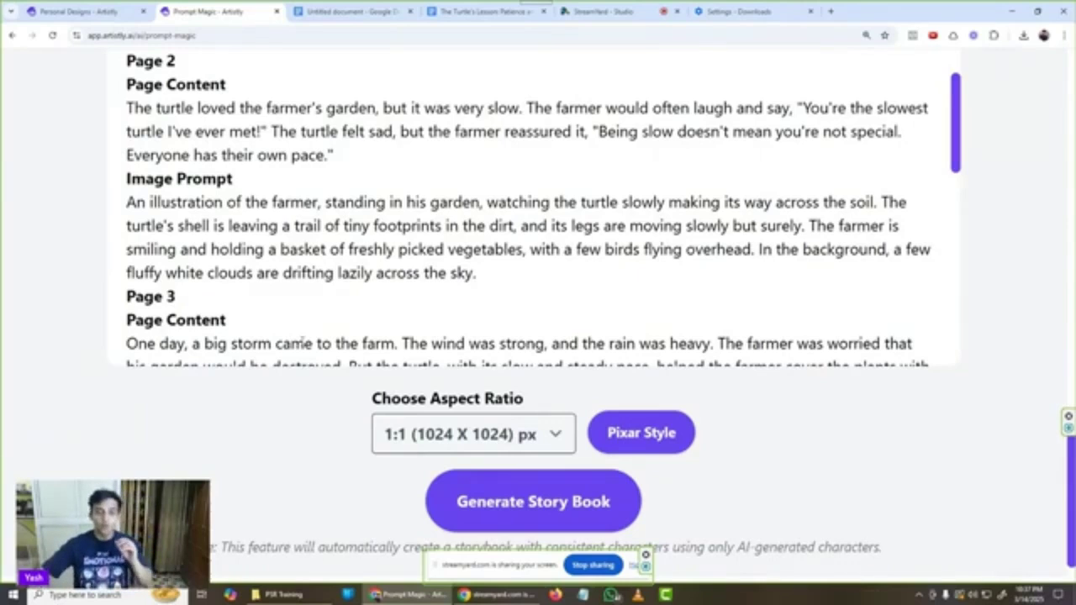
pyautogui.click(464, 445)
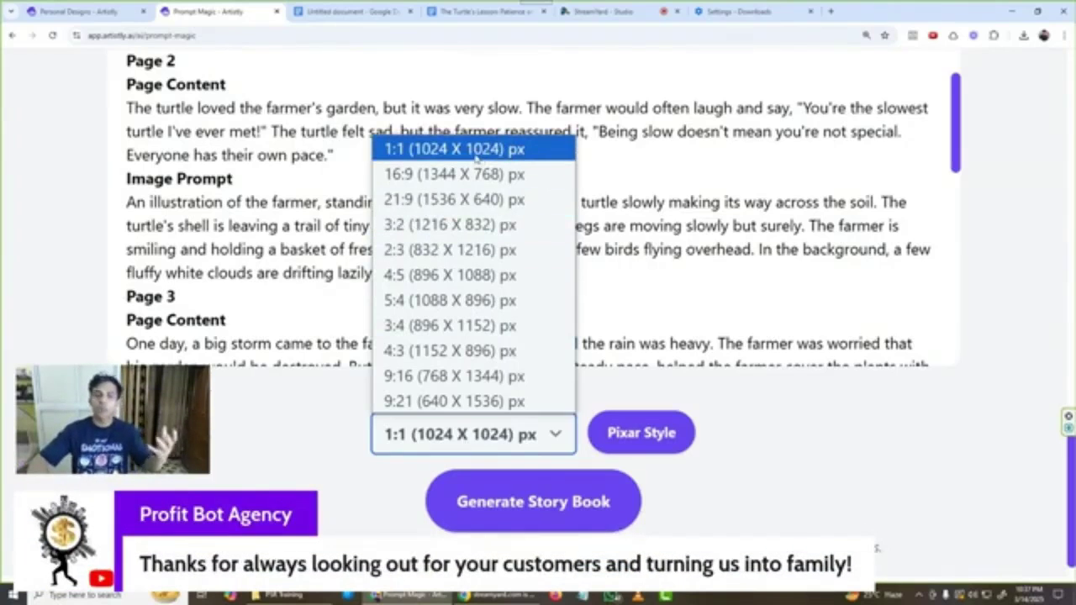
pyautogui.click(438, 435)
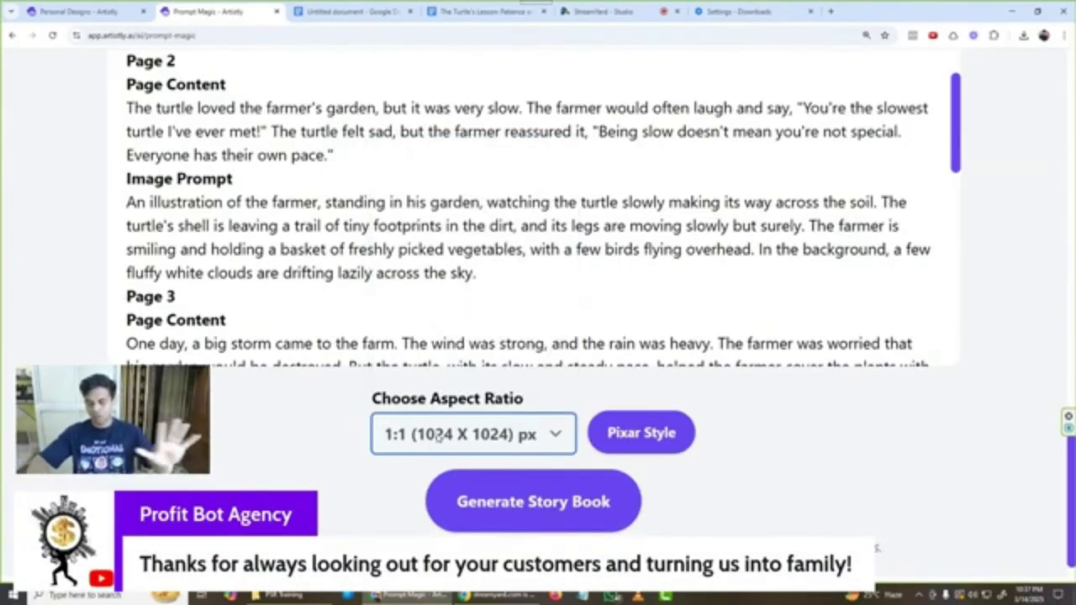
# Step: Look through the illustration styles available for the storybook
pyautogui.click(632, 433)
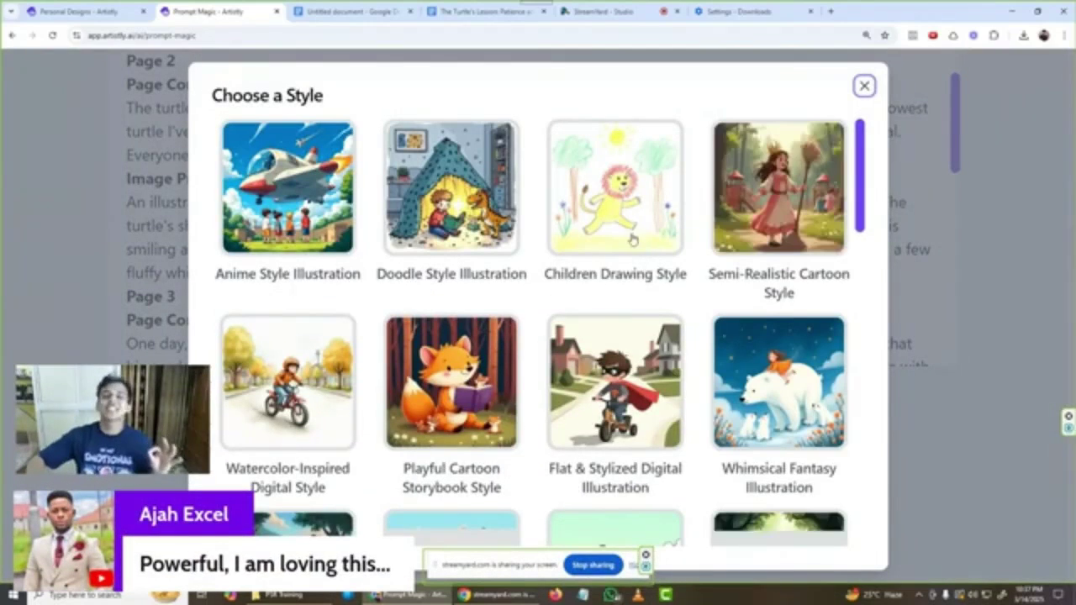
pyautogui.scroll(-3, 632, 240)
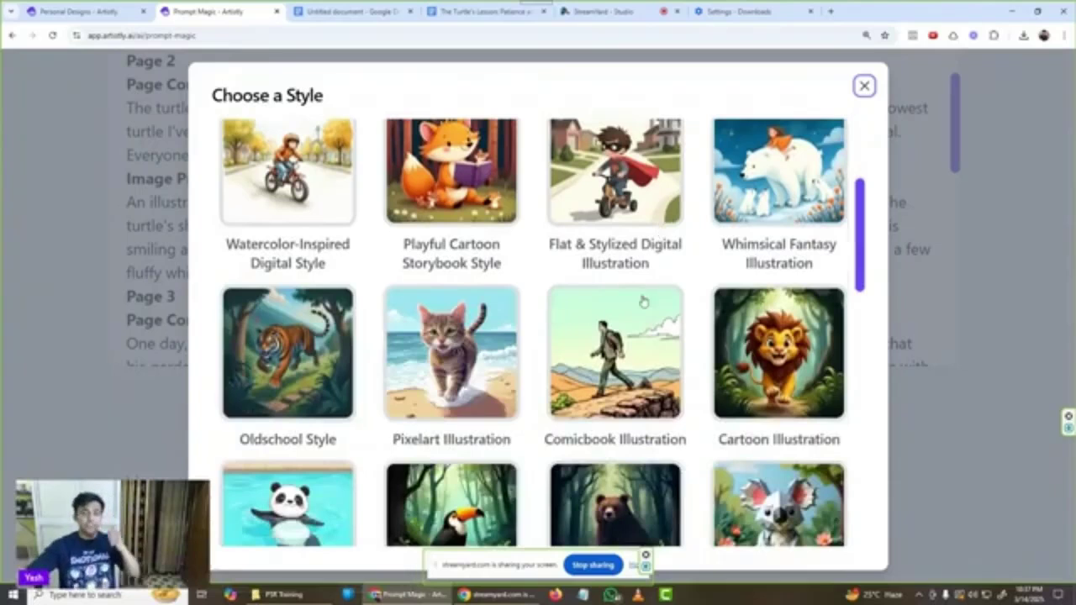
pyautogui.scroll(-1, 644, 301)
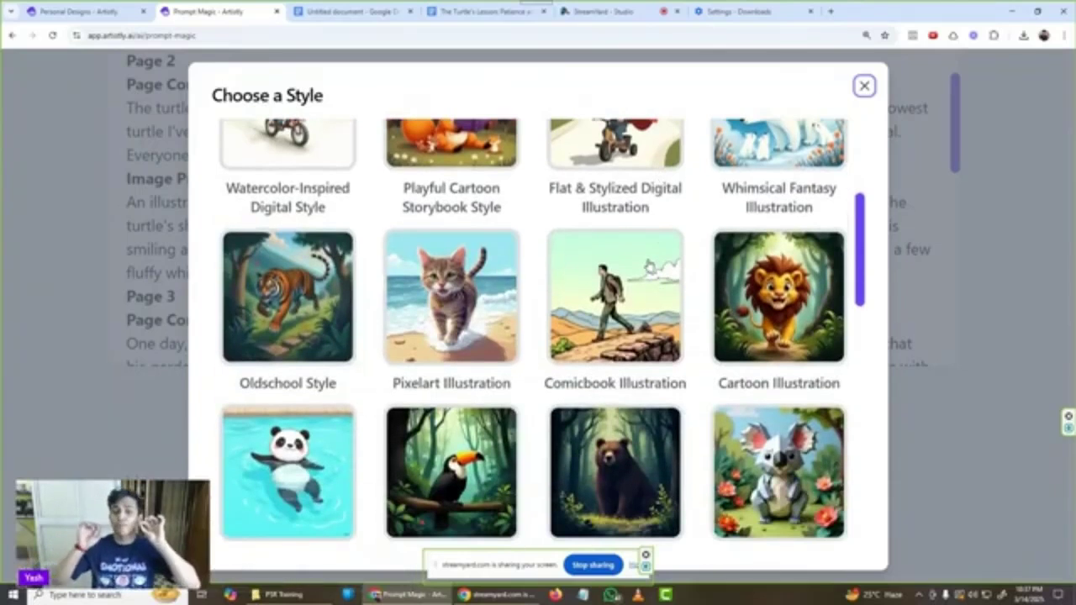
pyautogui.scroll(-4, 649, 267)
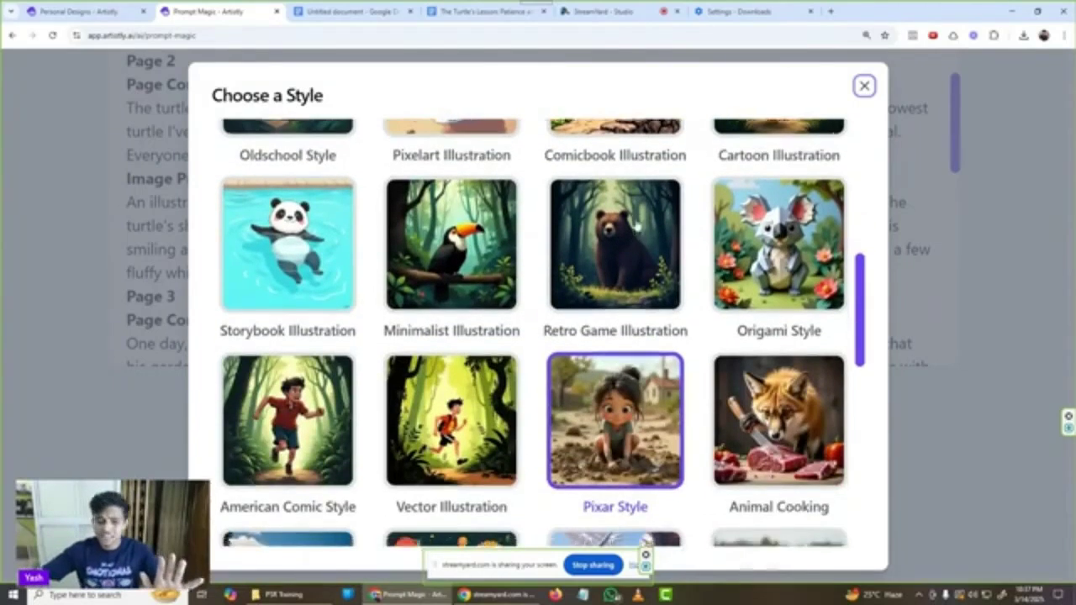
pyautogui.scroll(-2, 653, 340)
pyautogui.scroll(-4, 623, 321)
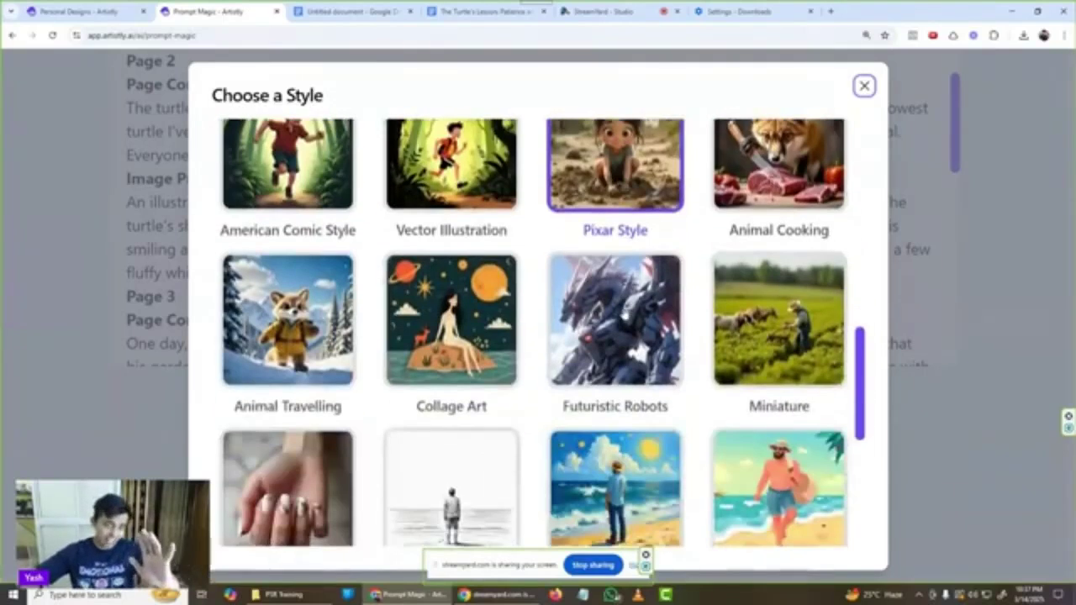
pyautogui.scroll(-2, 772, 263)
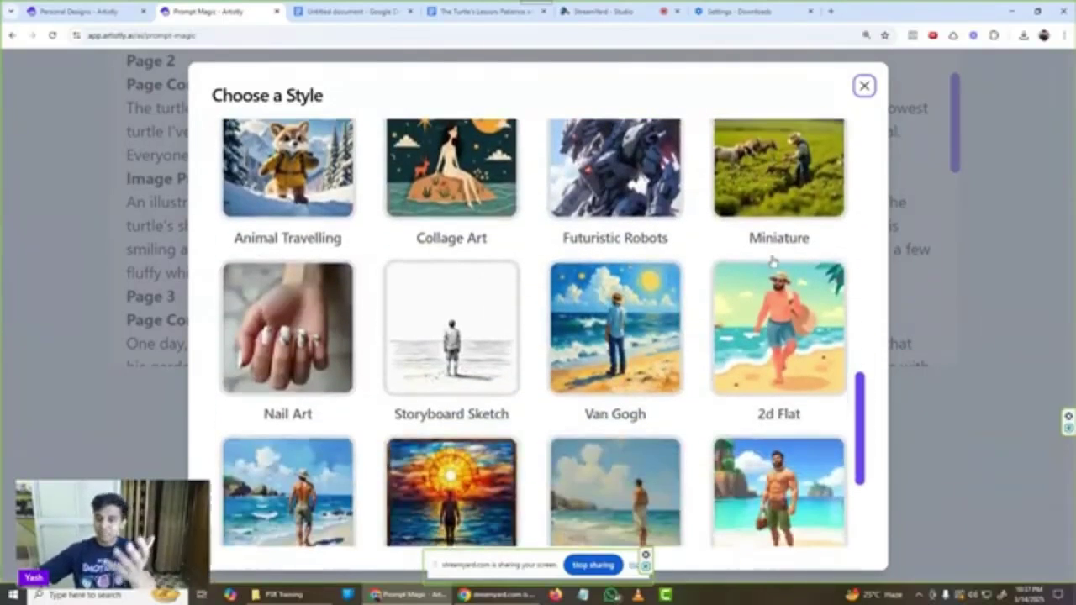
pyautogui.scroll(-1, 774, 261)
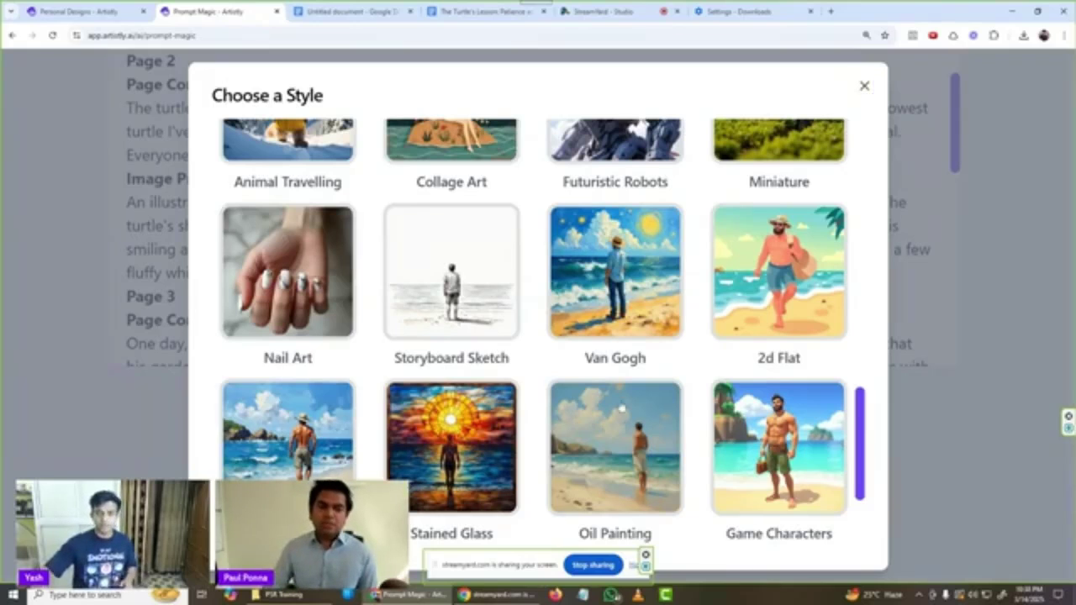
pyautogui.scroll(2, 727, 330)
pyautogui.scroll(3, 726, 331)
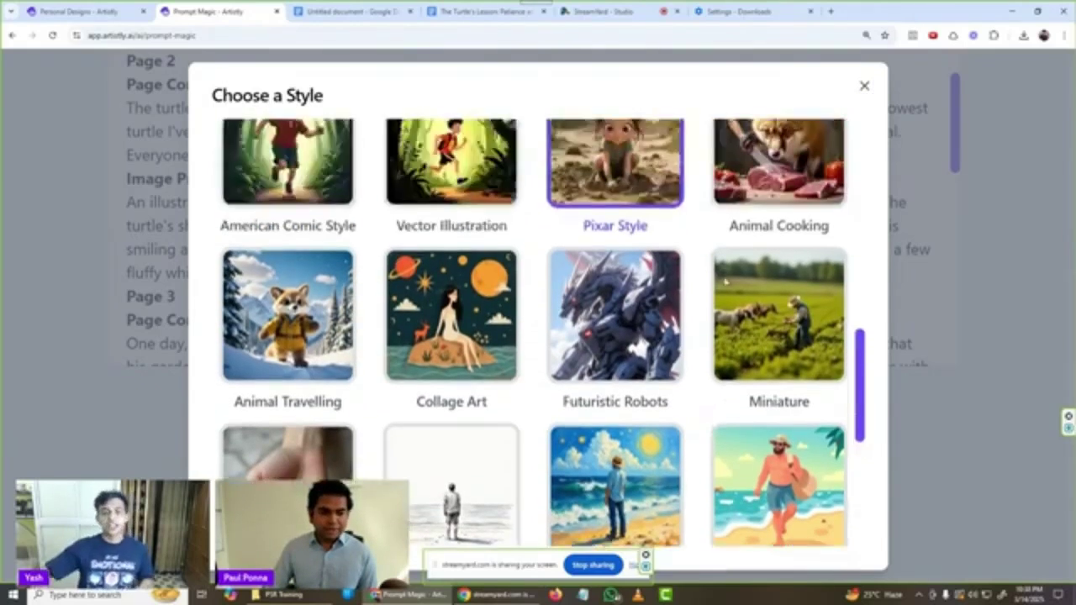
pyautogui.scroll(-2, 662, 321)
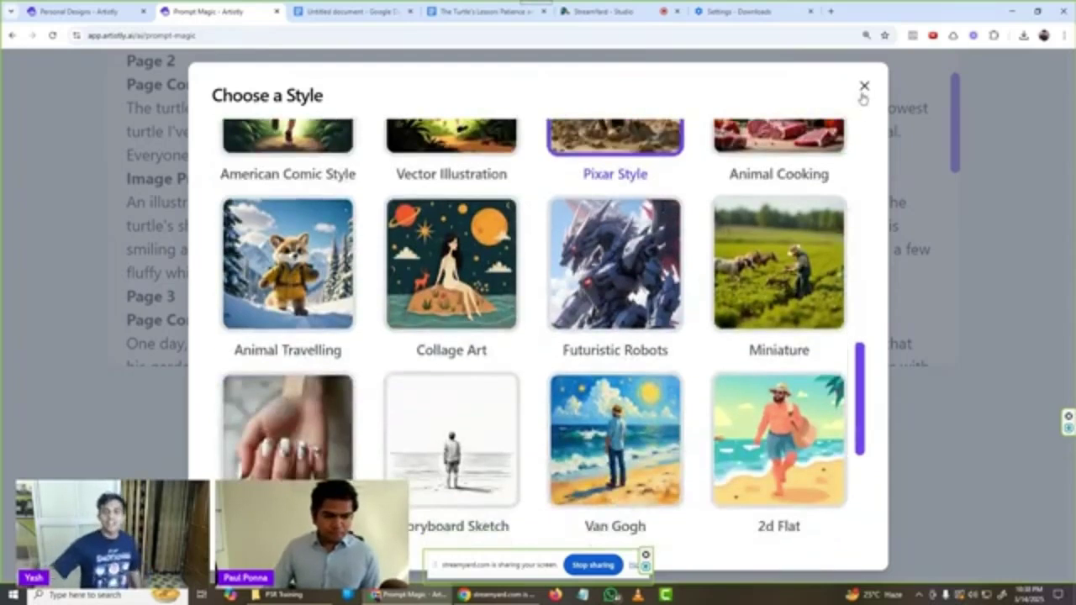
pyautogui.scroll(-3, 622, 328)
pyautogui.scroll(-1, 647, 353)
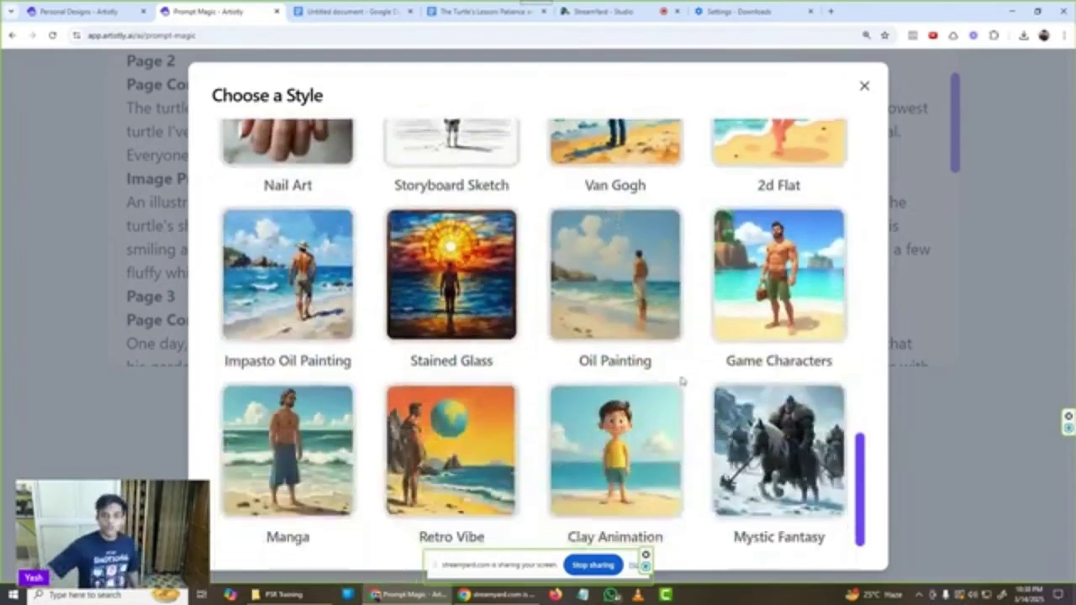
# Step: Choose Pixar Style as the storybook's illustration style
pyautogui.scroll(3, 600, 284)
pyautogui.scroll(2, 635, 270)
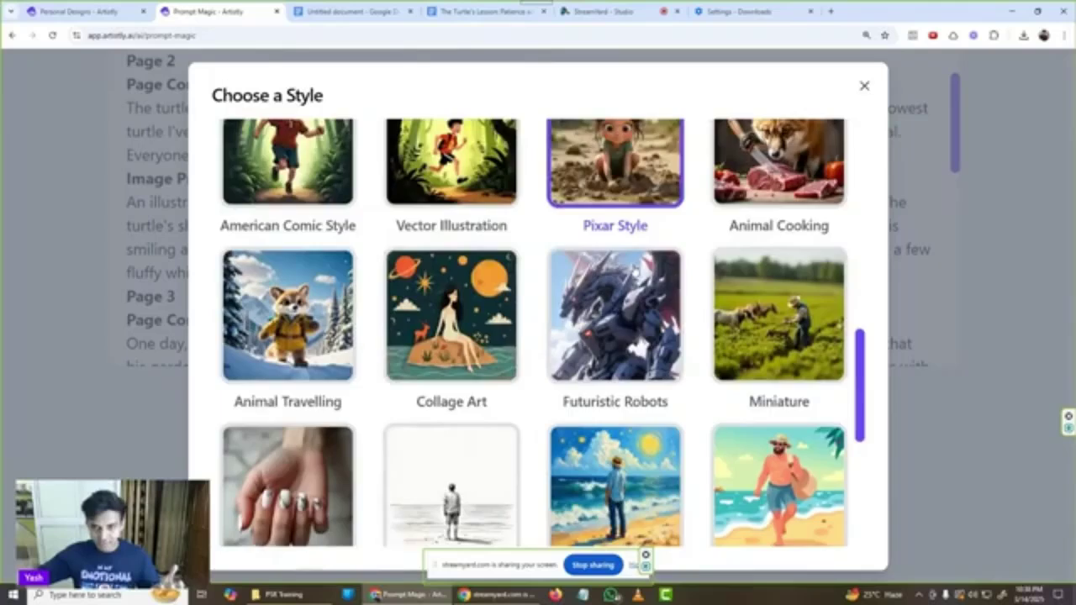
pyautogui.scroll(-2, 635, 269)
pyautogui.scroll(3, 639, 270)
pyautogui.click(644, 264)
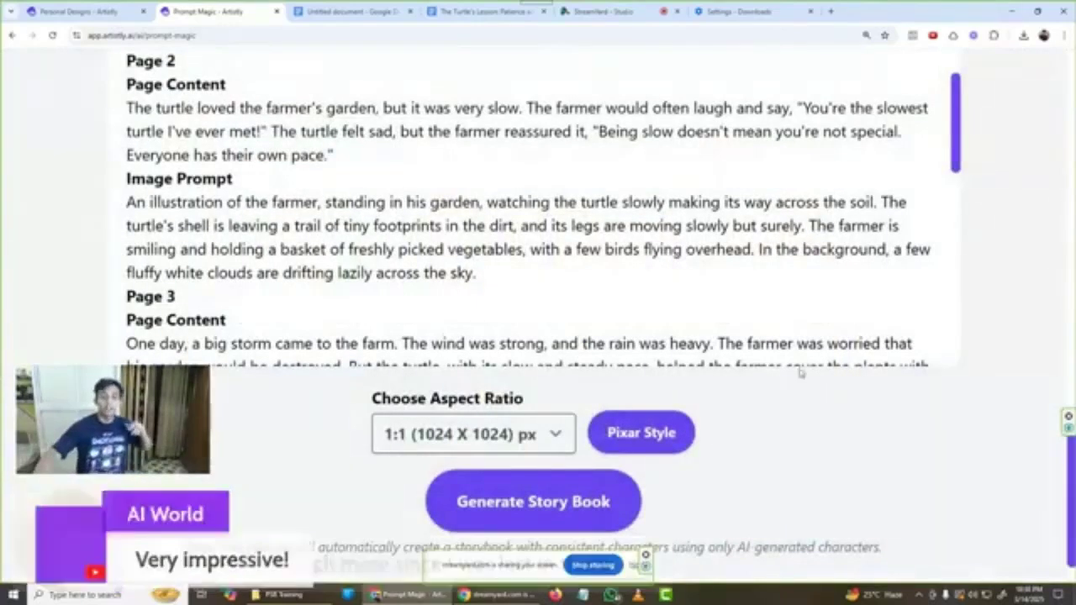
# Step: Check the page 3 content and the note on consistent characters, and generate the story book
pyautogui.scroll(-3, 803, 353)
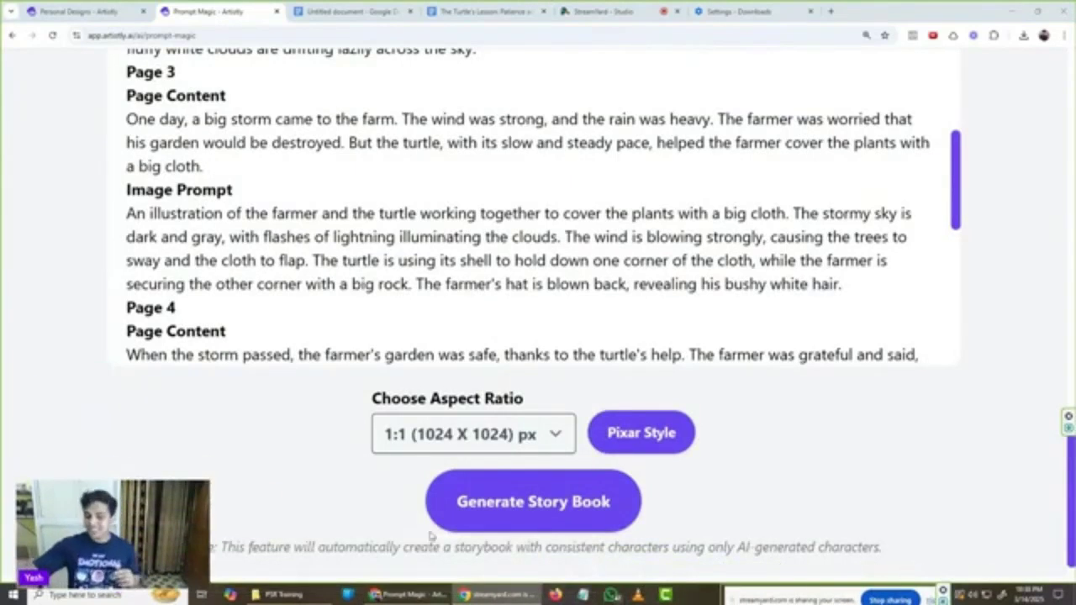
pyautogui.moveTo(672, 547); pyautogui.dragTo(881, 548)
pyautogui.click(841, 486)
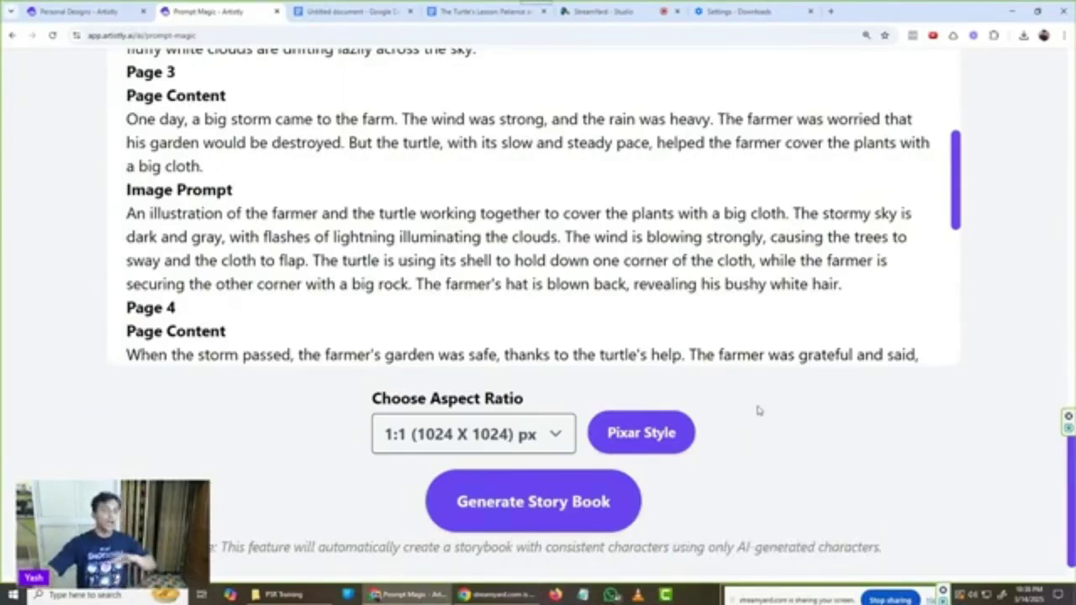
pyautogui.click(577, 501)
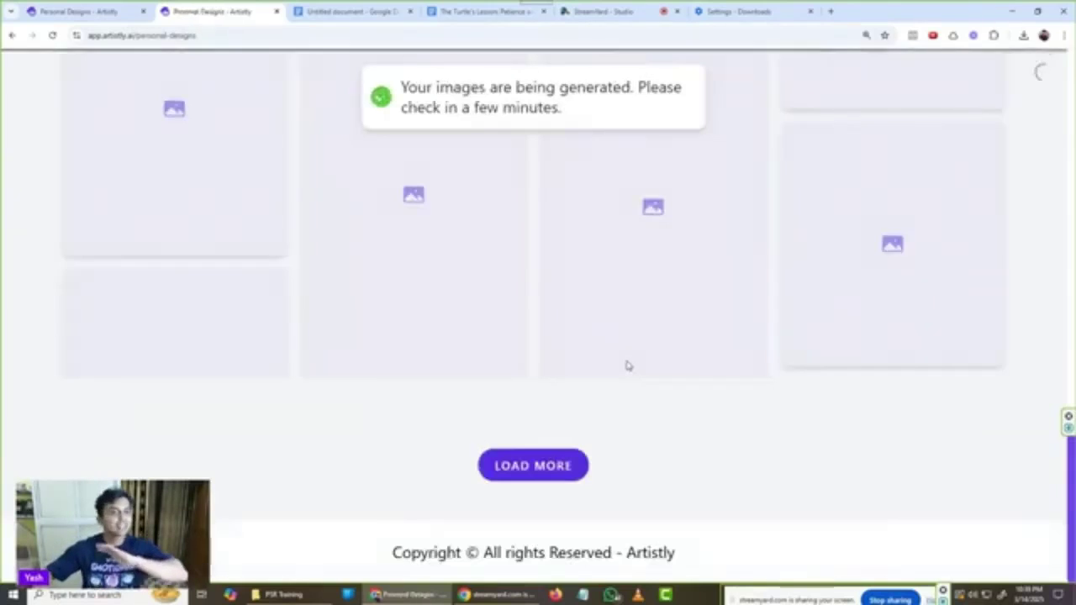
# Step: Check the processing status of the new story images and view the earlier turtle-and-farmer images in Personal Designs
pyautogui.scroll(-4, 639, 315)
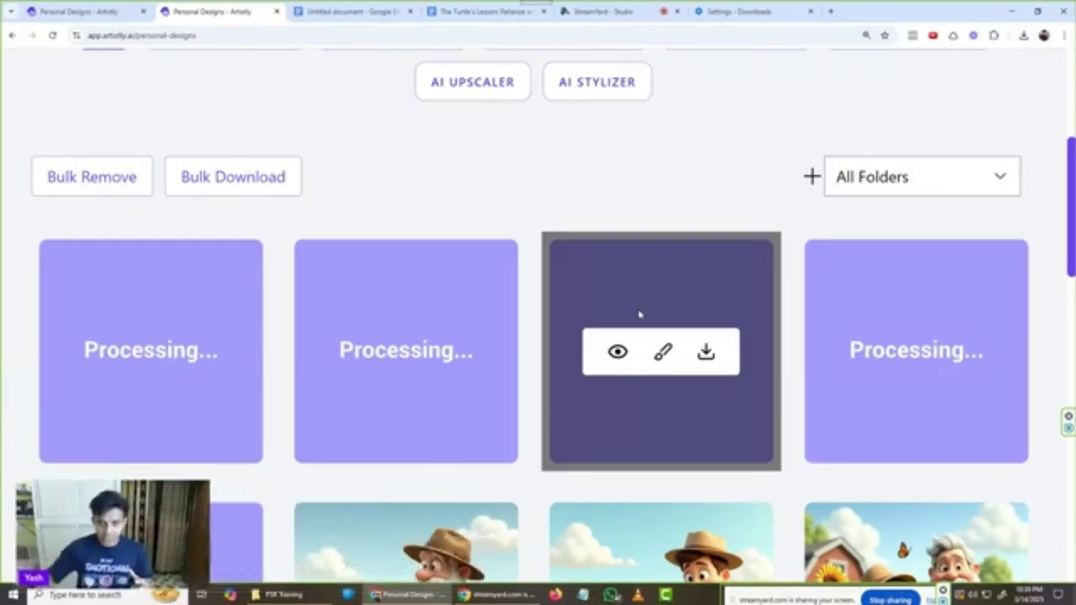
pyautogui.scroll(-5, 719, 290)
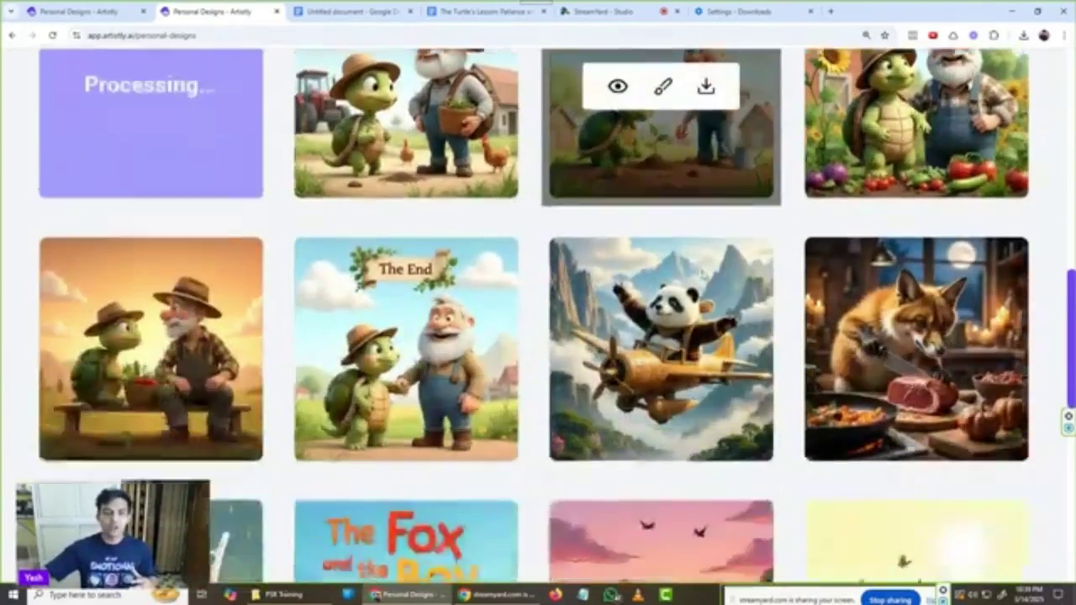
pyautogui.hotkey('ctrl', 'pageup')
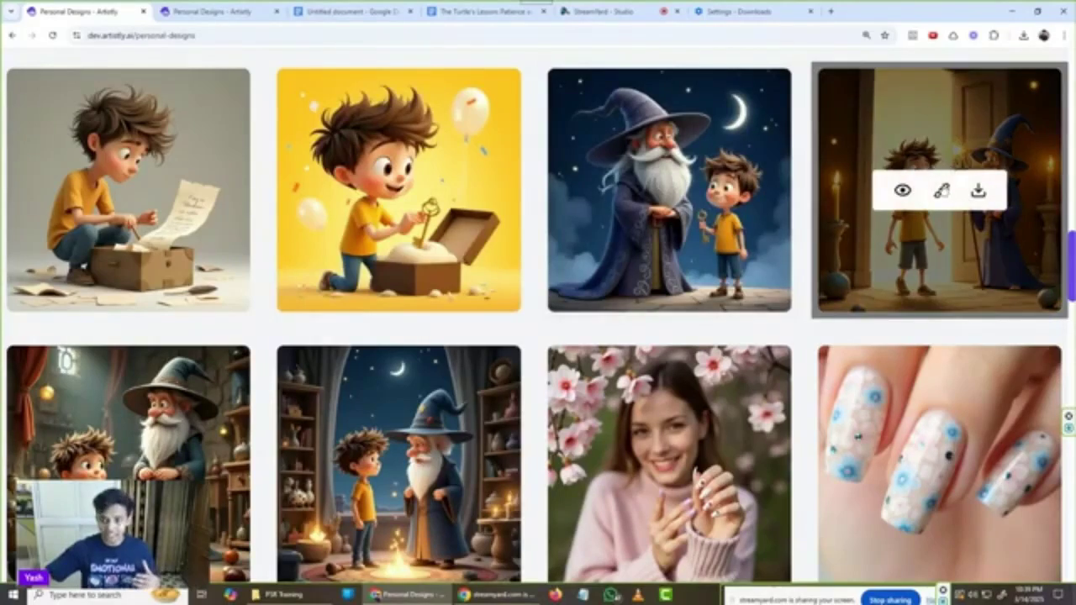
pyautogui.hotkey('ctrl', 'Tab')
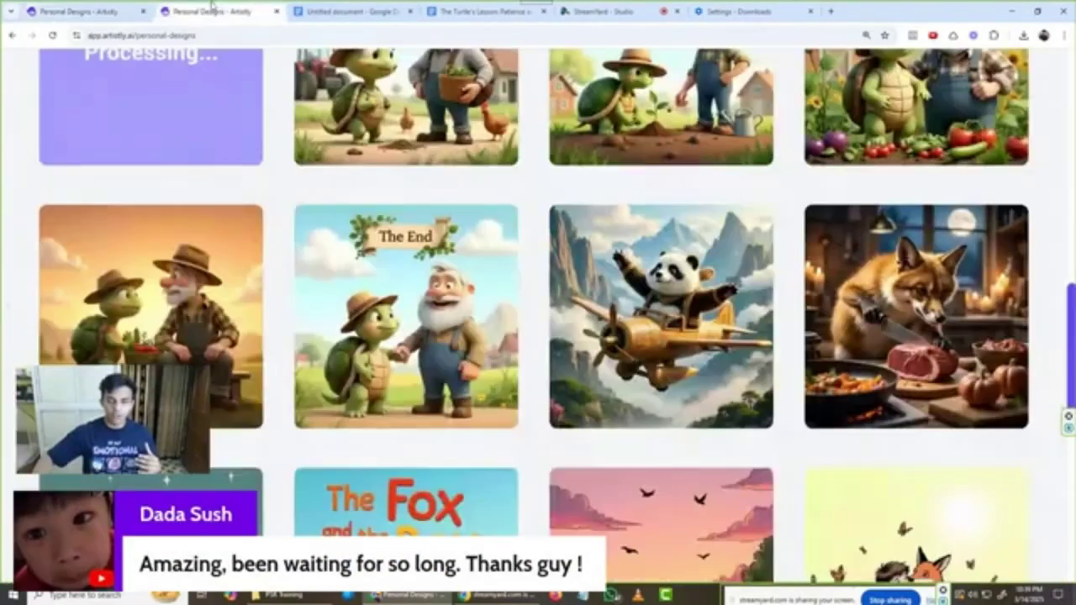
pyautogui.scroll(1, 404, 252)
pyautogui.scroll(3, 564, 249)
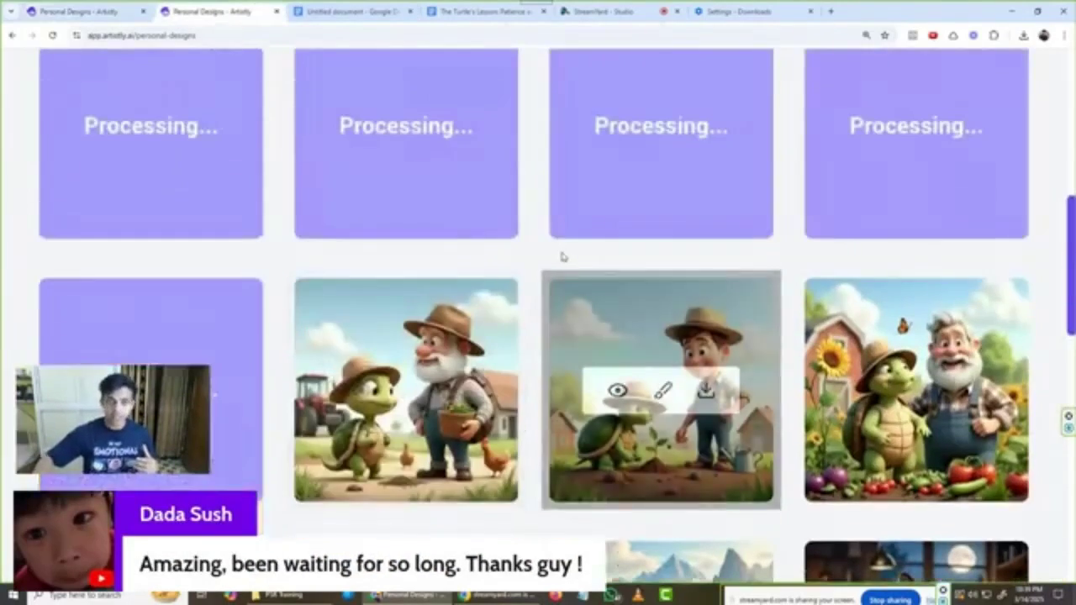
pyautogui.scroll(-2, 564, 250)
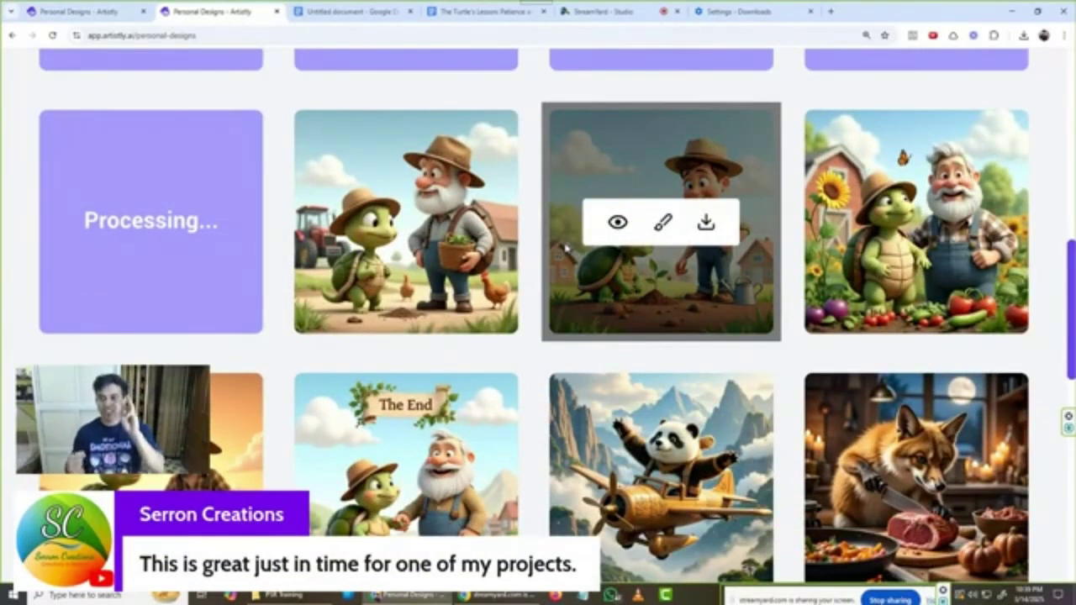
# Step: Start a bulk download and select the five finished turtle-and-farmer story images, including the one reading "The End"
pyautogui.scroll(6, 488, 221)
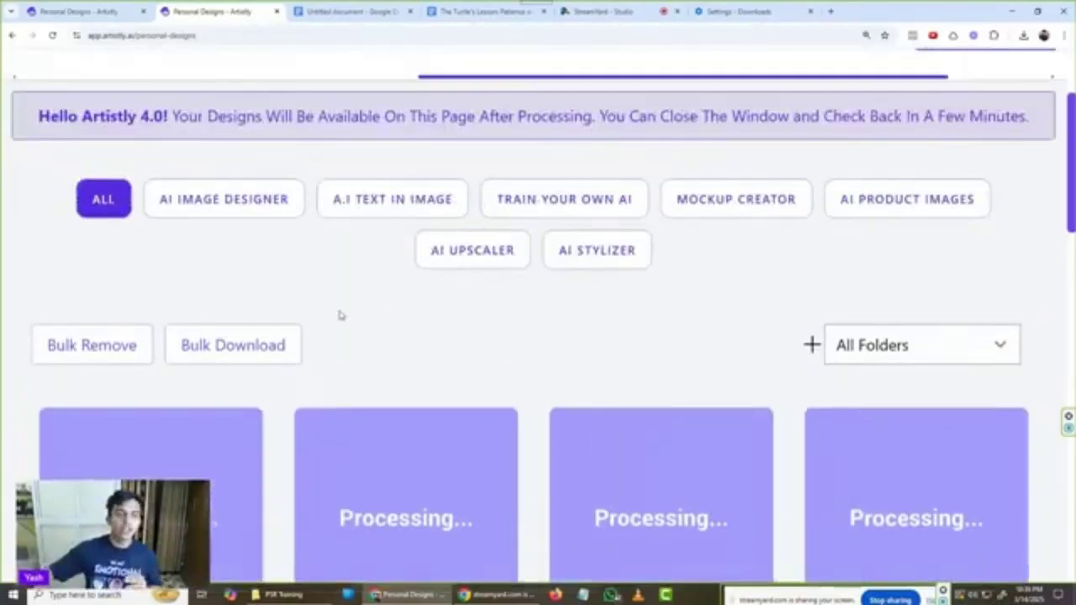
pyautogui.click(280, 345)
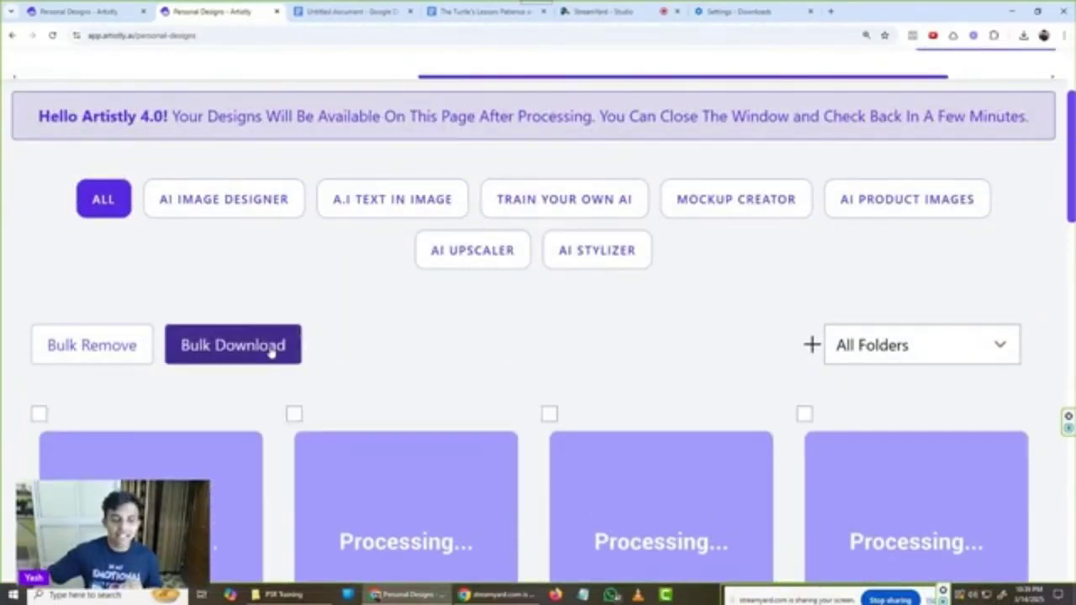
pyautogui.scroll(-7, 468, 304)
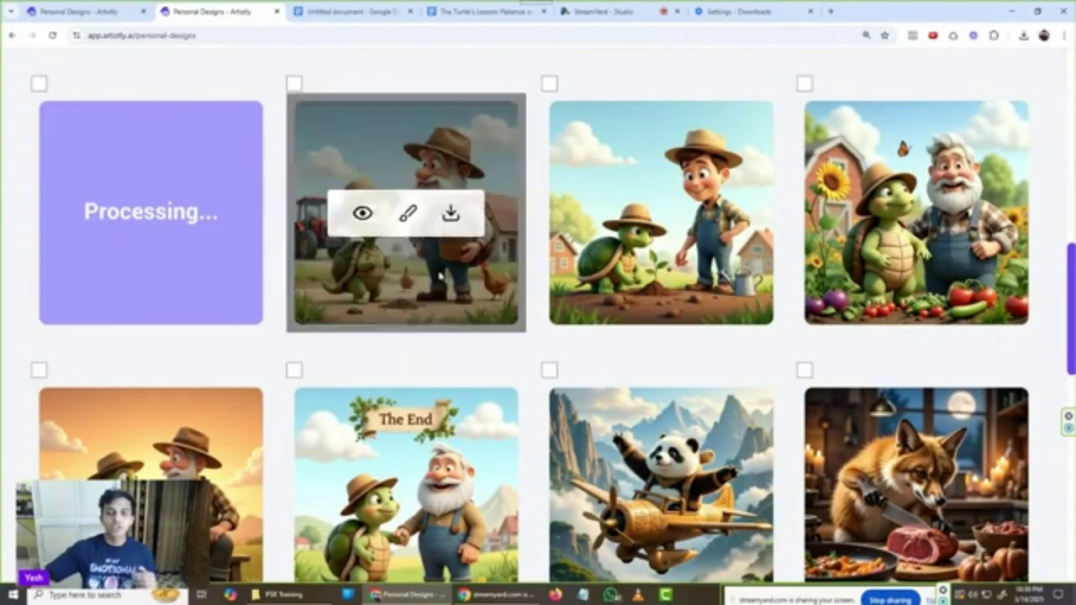
pyautogui.click(293, 84)
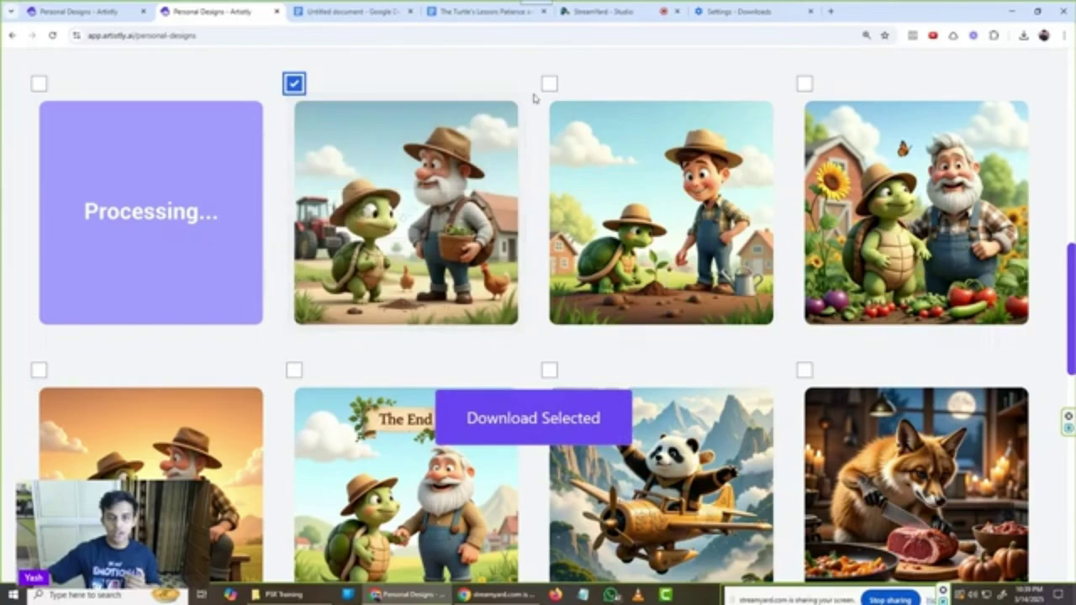
pyautogui.click(549, 83)
pyautogui.click(804, 83)
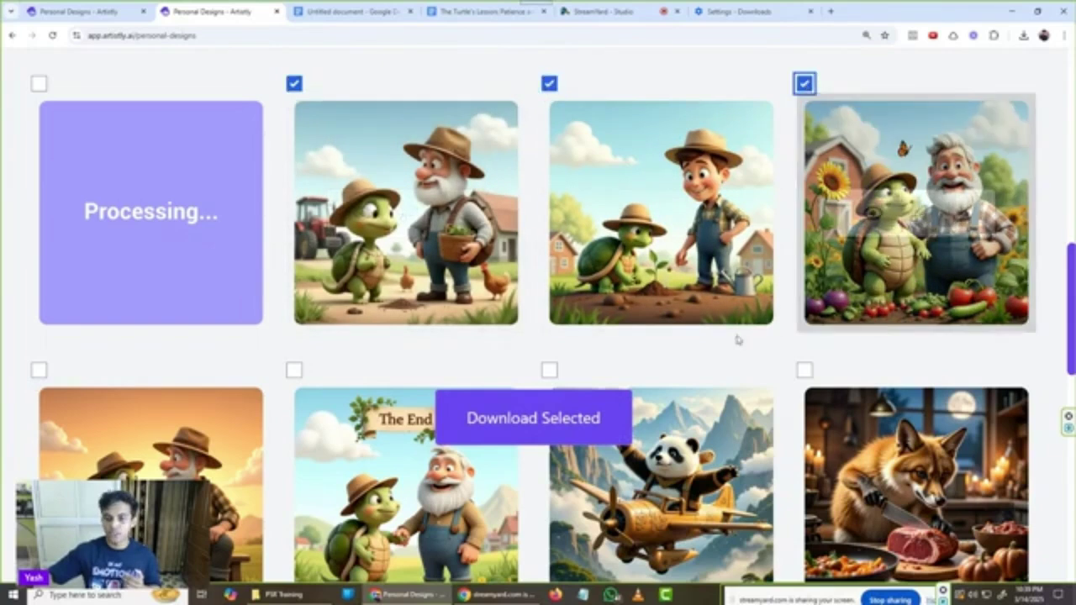
pyautogui.click(293, 370)
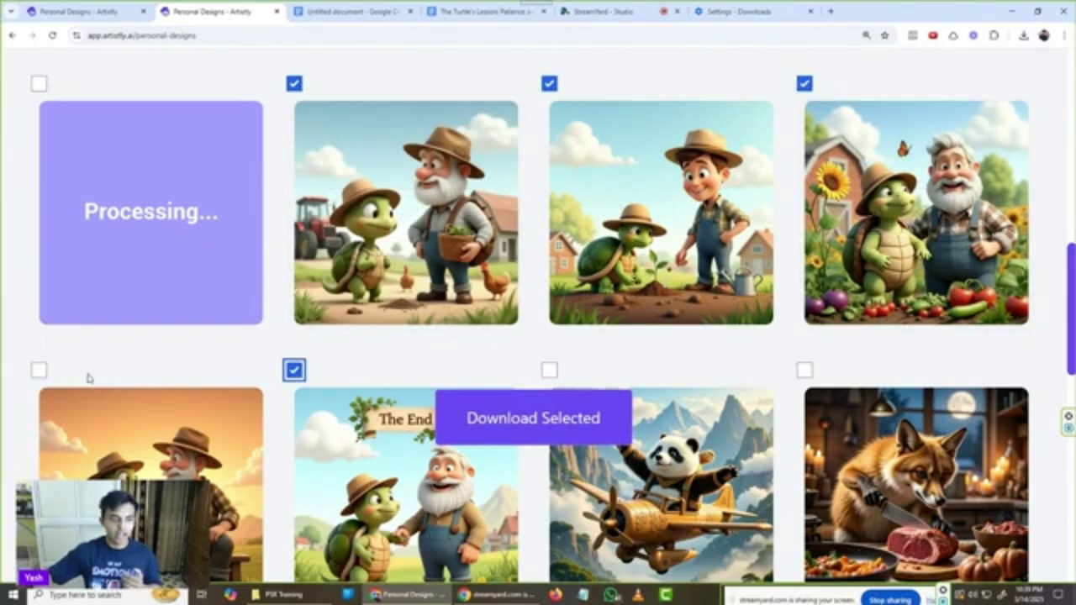
pyautogui.click(38, 370)
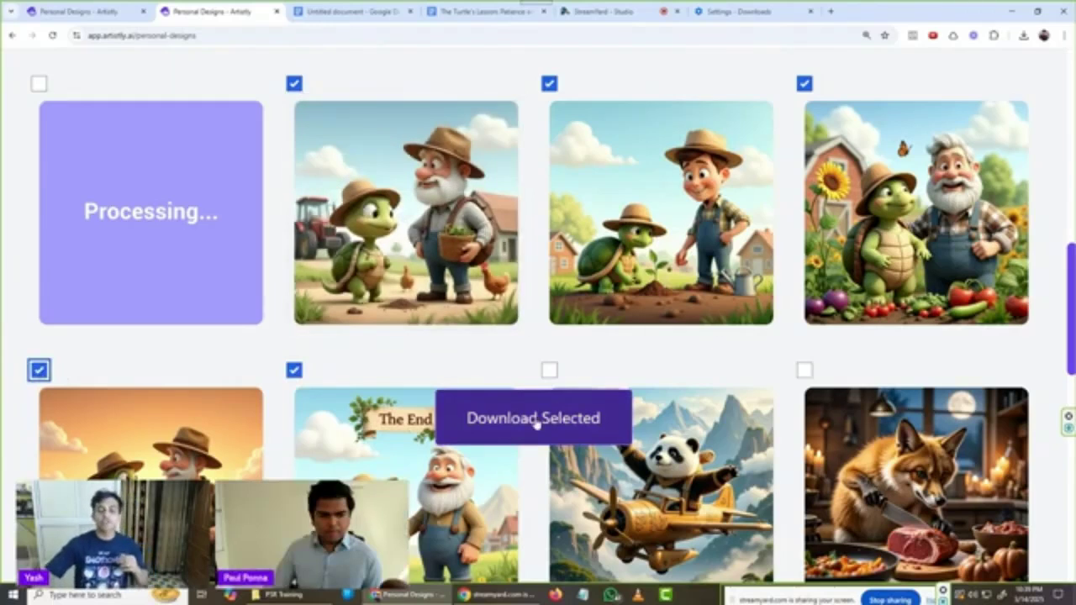
# Step: Download the selected story images and switch to the PSR Training folder in File Explorer to find the zip file
pyautogui.click(537, 425)
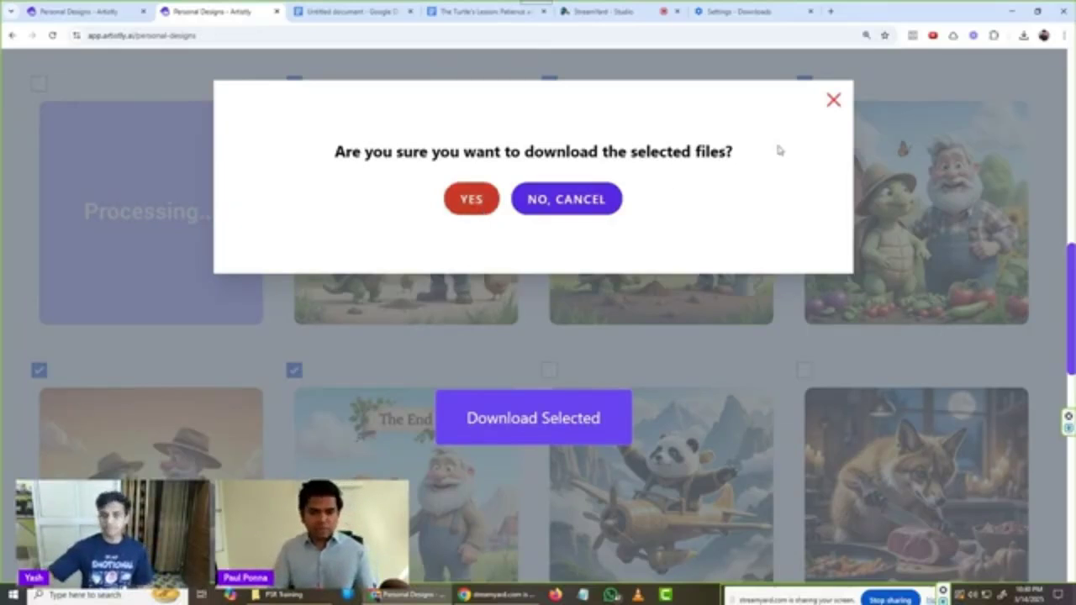
pyautogui.click(471, 200)
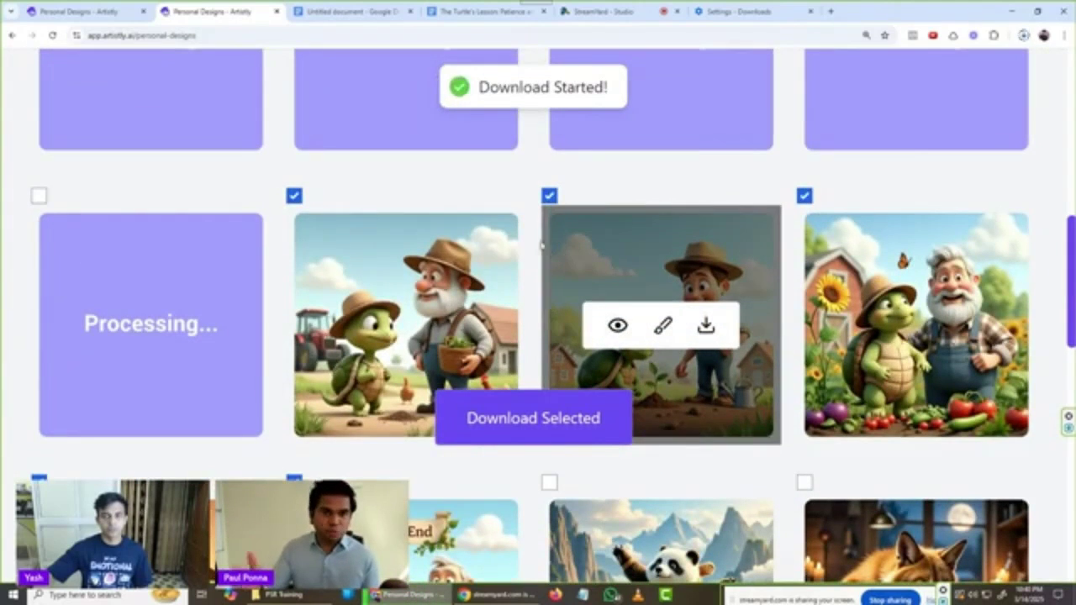
pyautogui.click(307, 597)
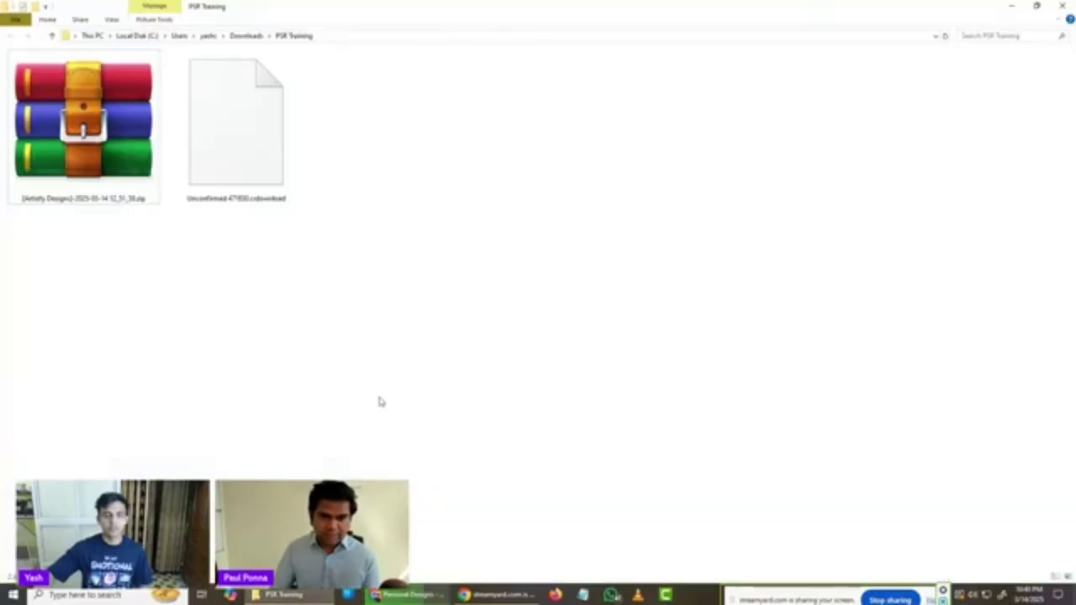
pyautogui.click(284, 169)
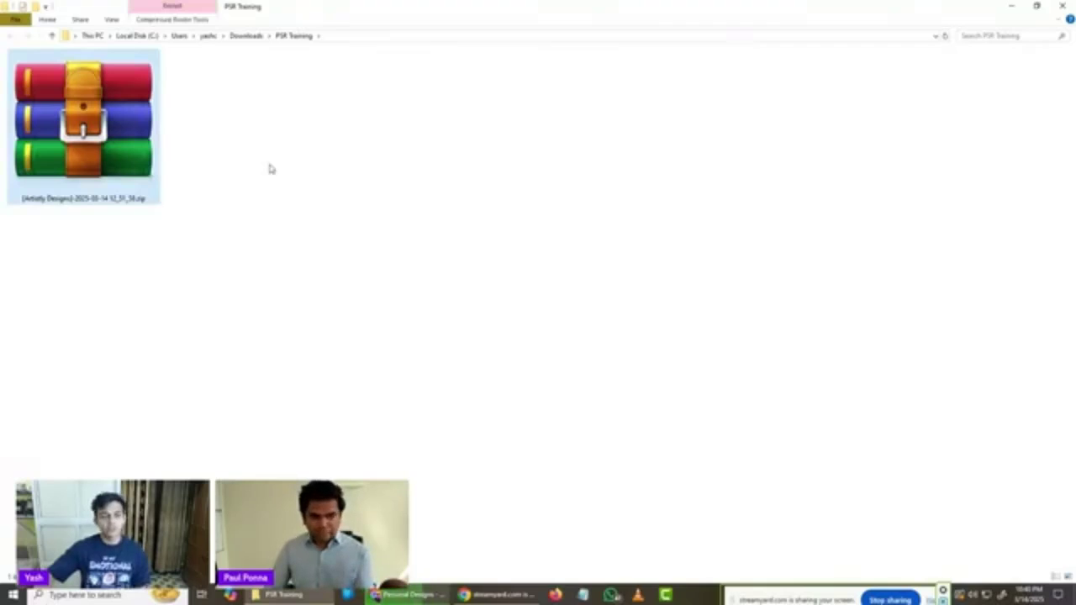
# Step: Extract the downloaded Artistly Designs zip archive into the PSR Training folder and view the five extracted page images
pyautogui.click(271, 169)
pyautogui.click(134, 139)
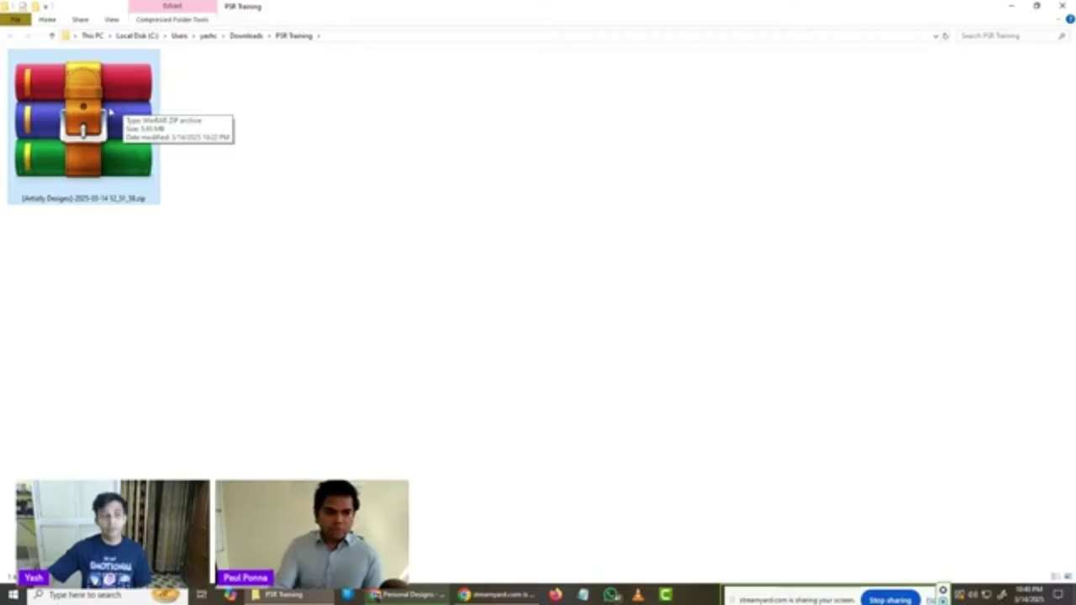
pyautogui.rightClick(10, 108)
pyautogui.click(307, 89)
pyautogui.click(307, 89)
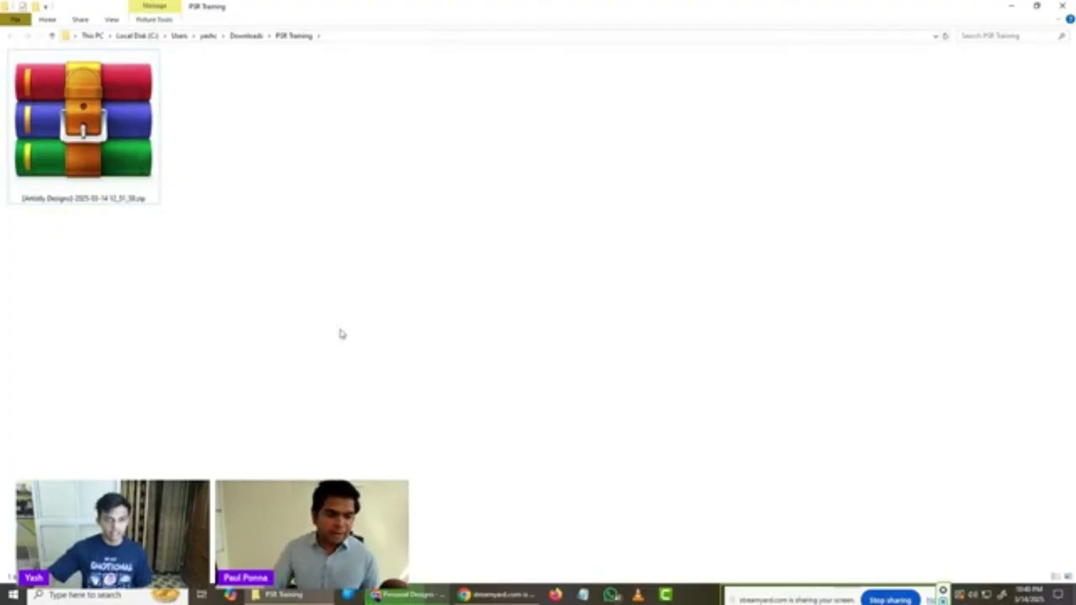
pyautogui.click(141, 194)
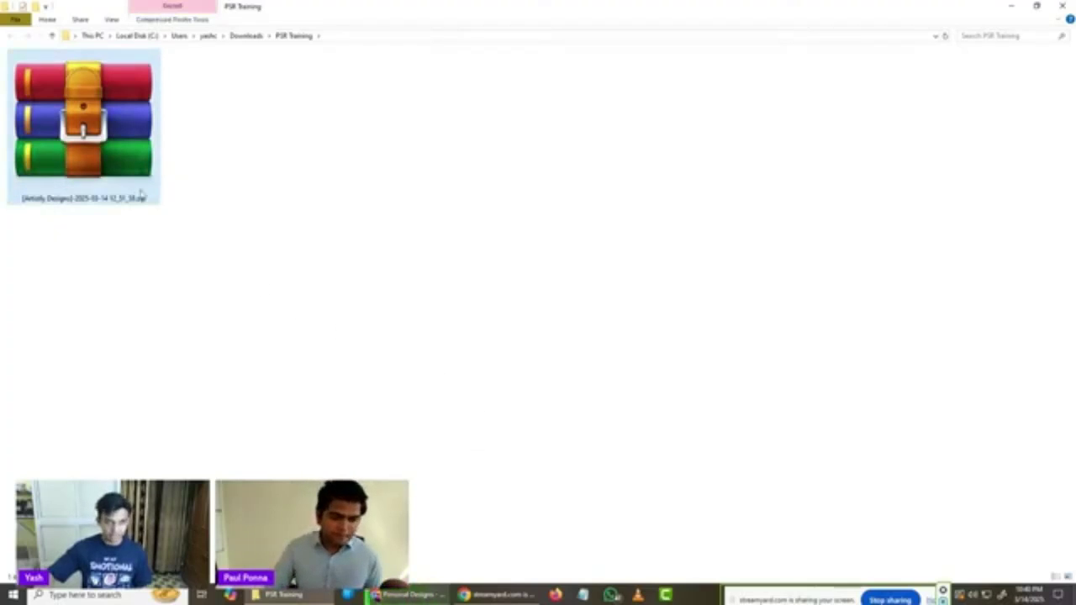
pyautogui.rightClick(96, 126)
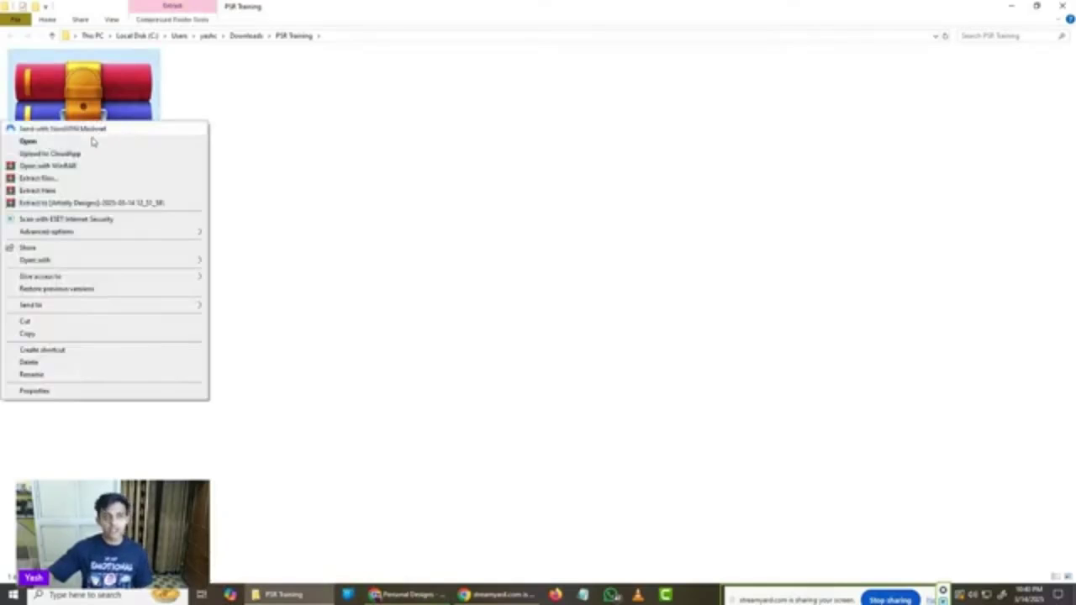
pyautogui.click(65, 191)
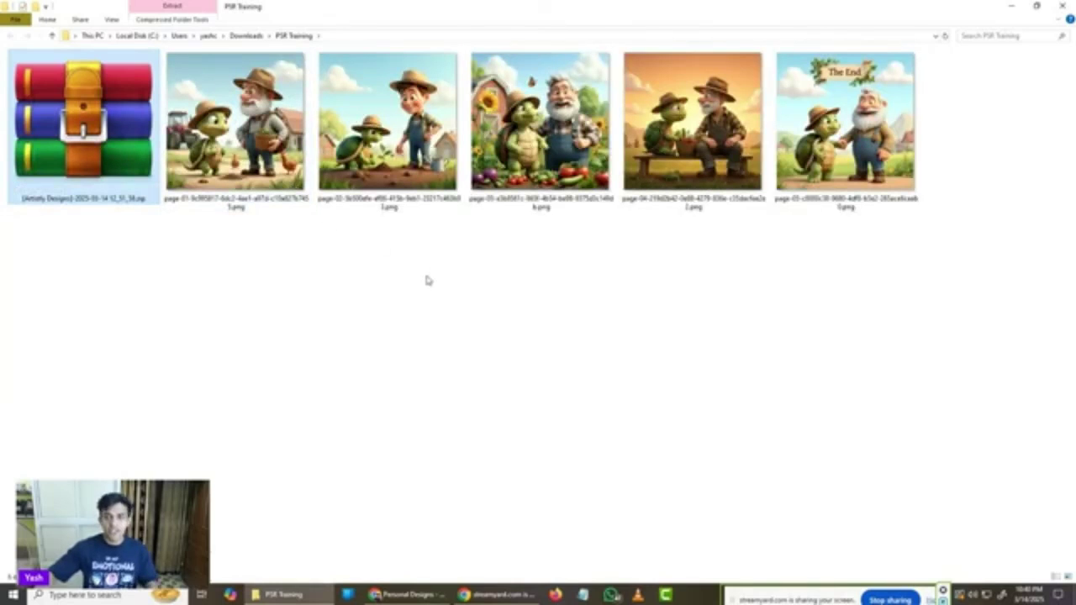
pyautogui.click(400, 334)
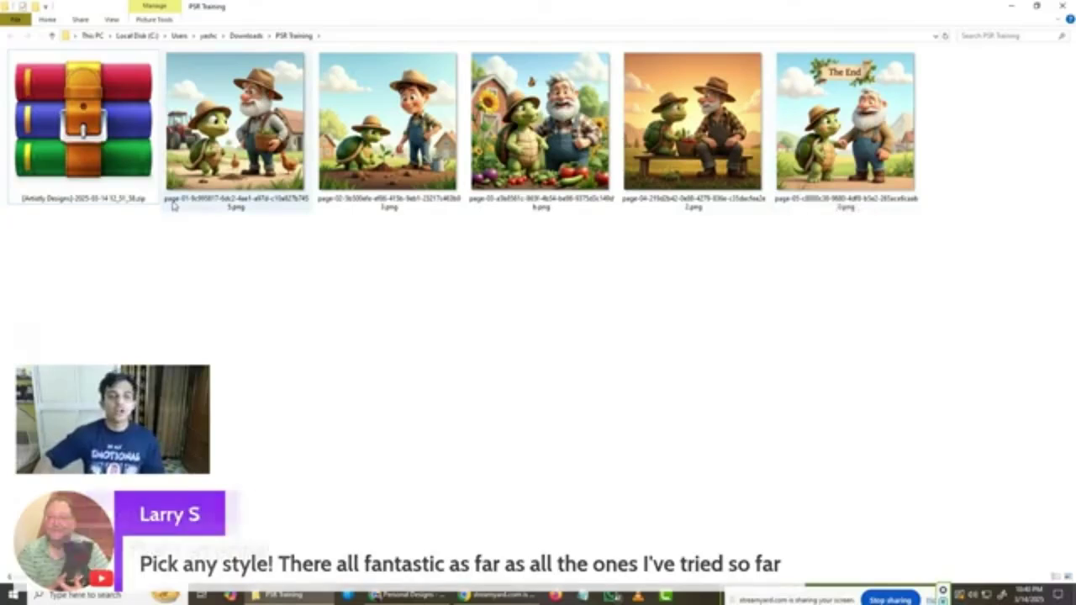
pyautogui.moveTo(236, 206)
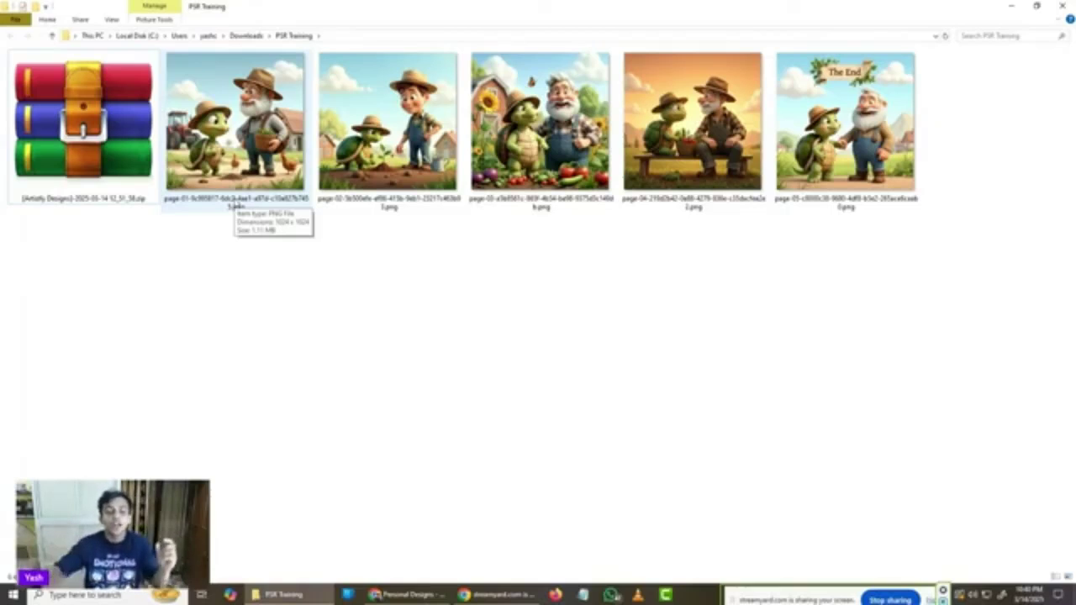
# Step: Switch to the untitled Google Docs story, delete Page 1's "Page Content" heading and strip the asterisks around "Page 1"
pyautogui.click(421, 594)
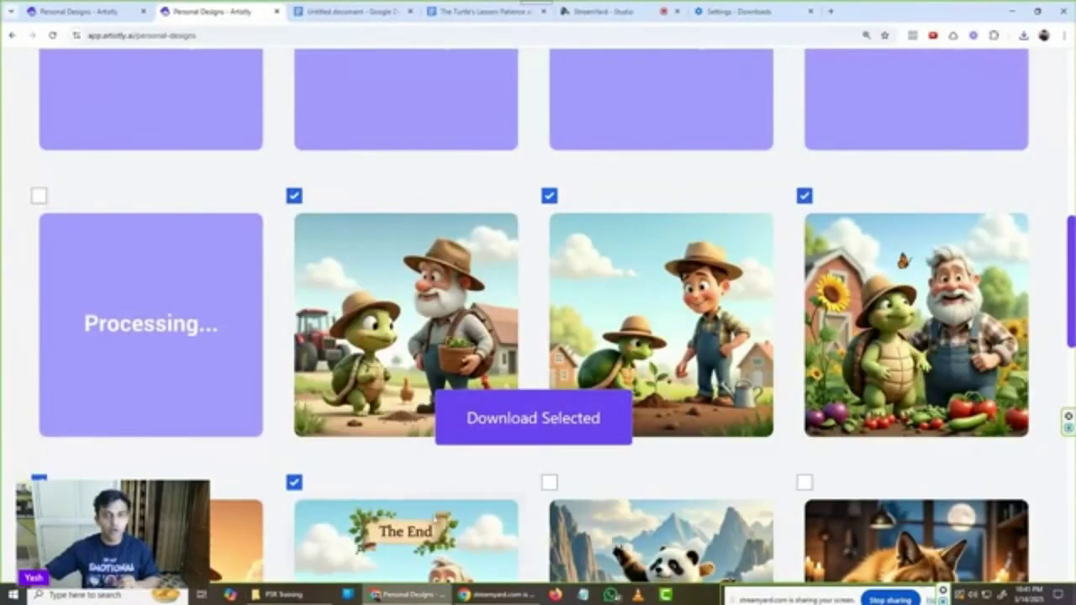
pyautogui.click(367, 8)
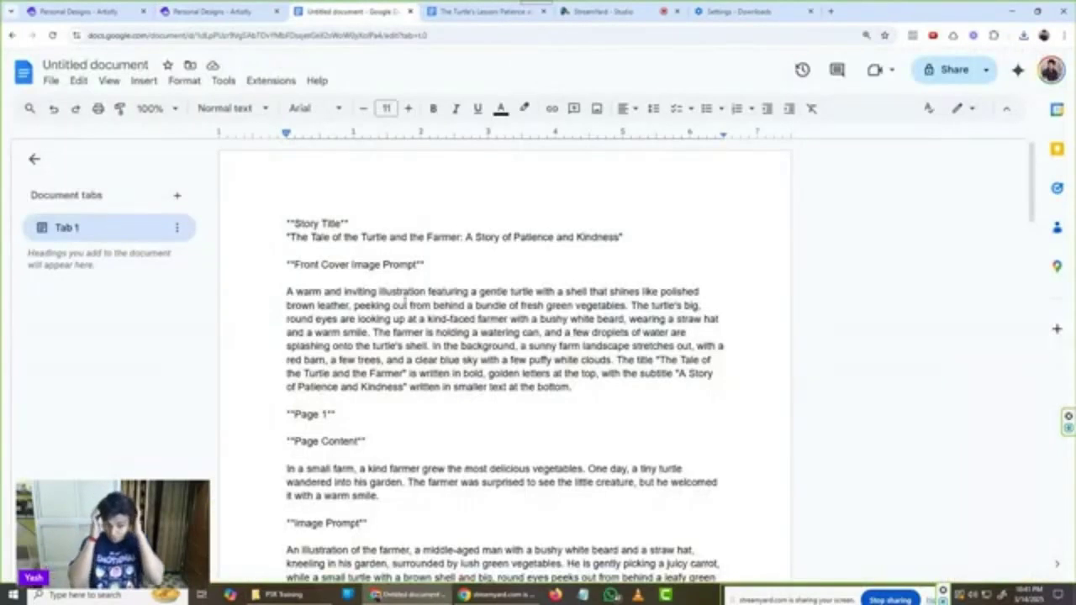
pyautogui.scroll(-1, 406, 298)
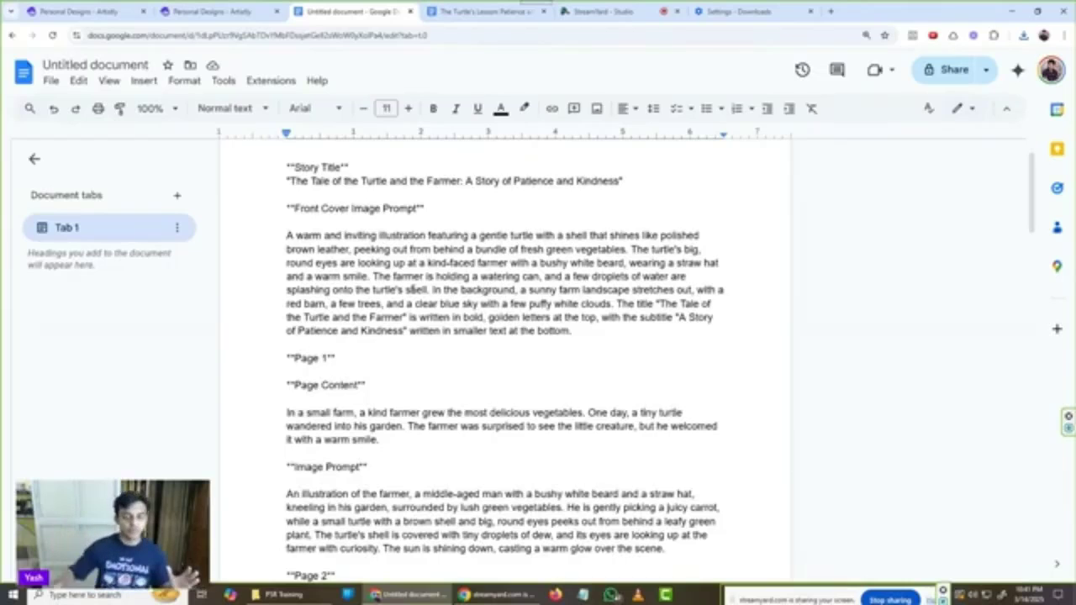
pyautogui.scroll(-3, 438, 176)
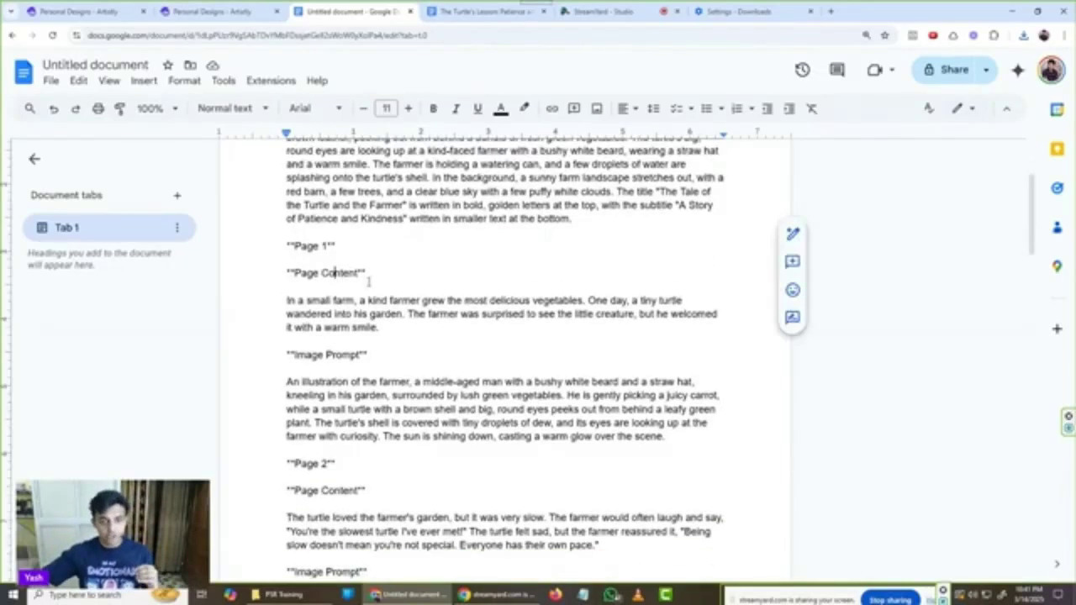
pyautogui.moveTo(381, 274); pyautogui.dragTo(289, 272)
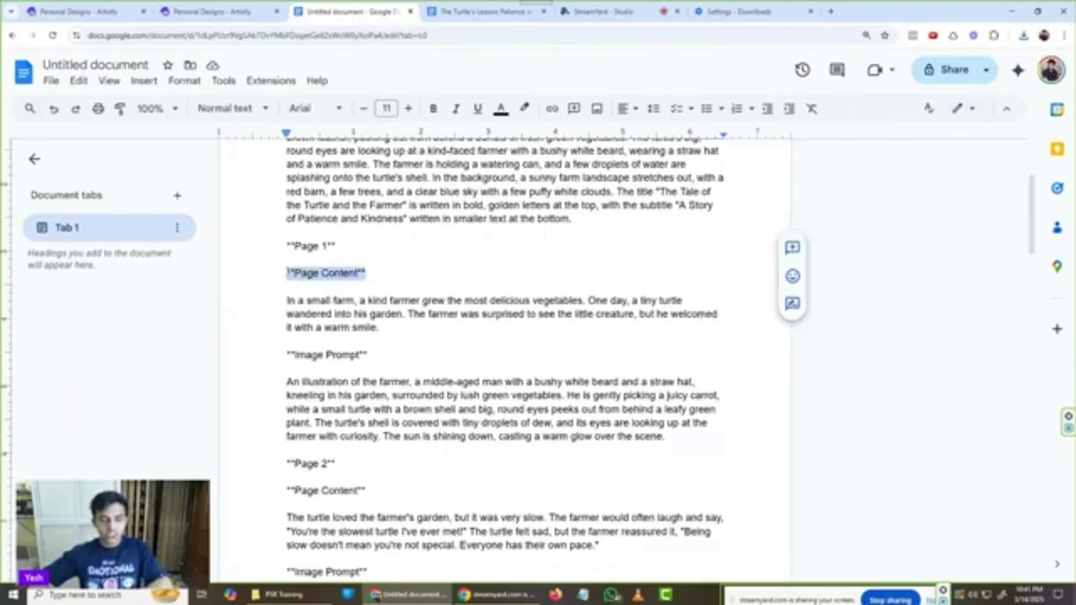
pyautogui.press('BackSpace')
pyautogui.click(294, 246)
pyautogui.press('BackSpace')
pyautogui.press('BackSpace')
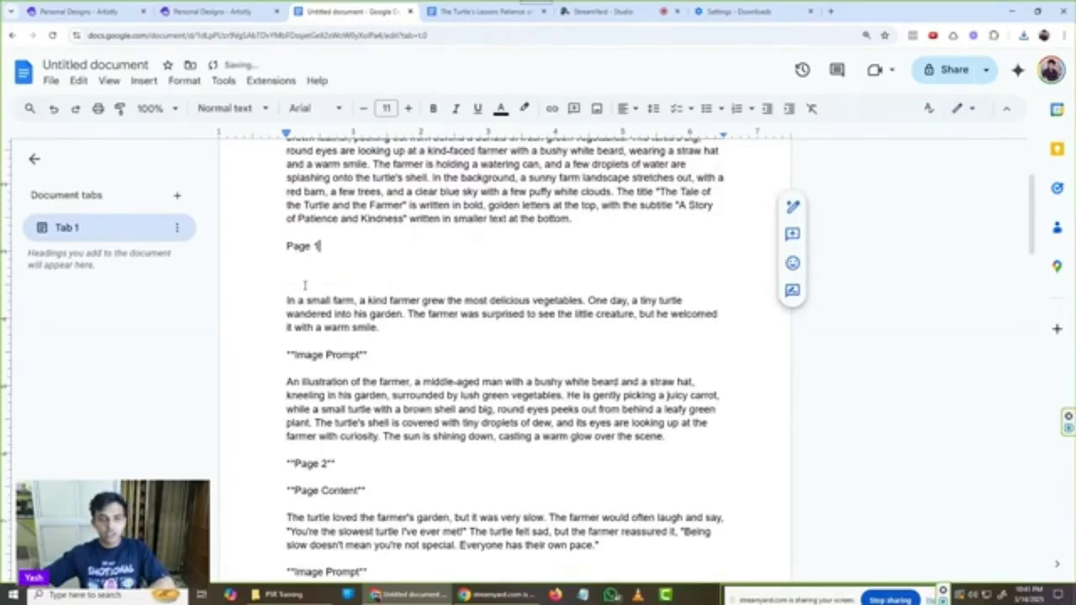
pyautogui.click(306, 286)
pyautogui.press('BackSpace')
# Step: Delete the "Image Prompt" heading and its illustration description under the Page 1 story text
pyautogui.scroll(-1, 354, 307)
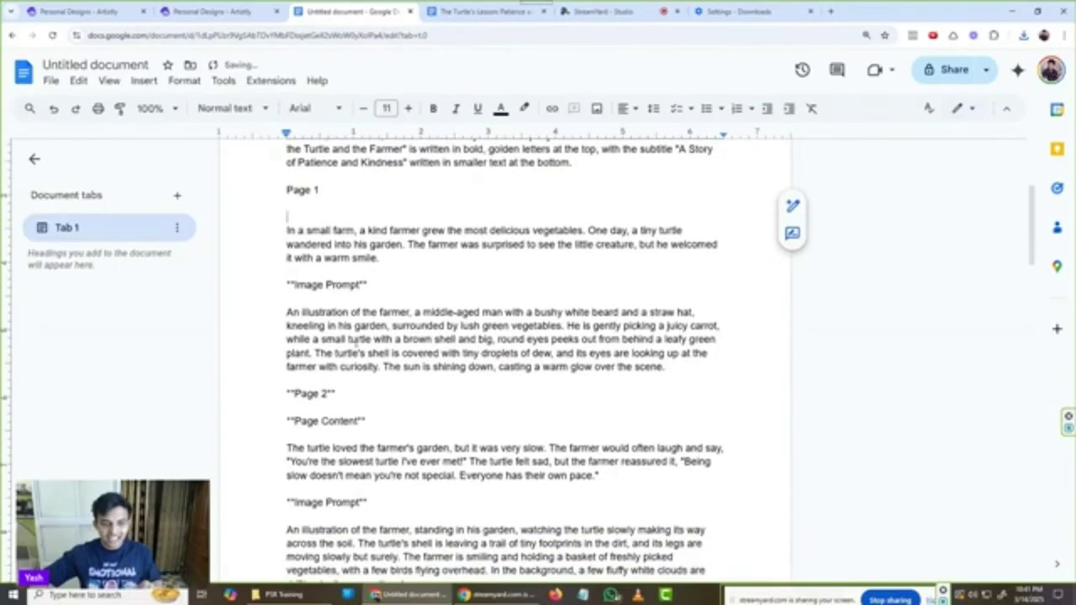
pyautogui.moveTo(665, 369); pyautogui.dragTo(287, 285)
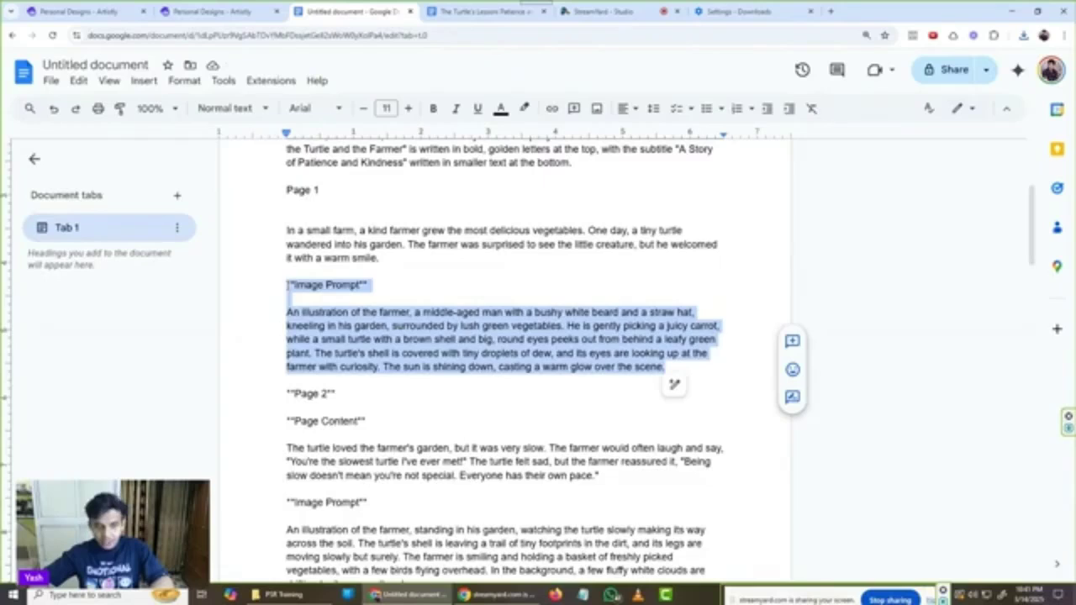
pyautogui.press('BackSpace')
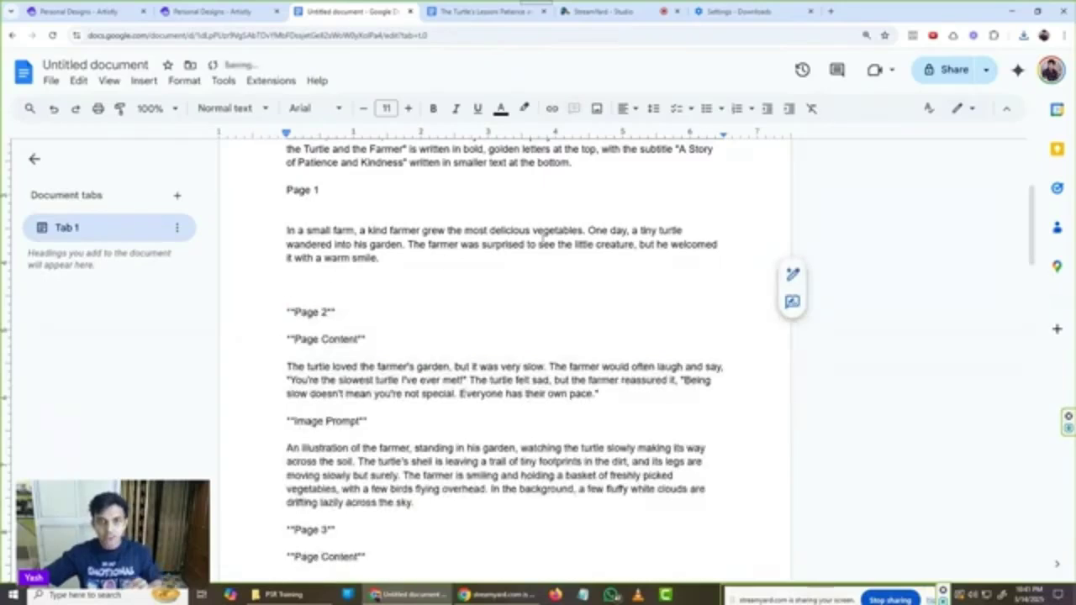
pyautogui.click(598, 110)
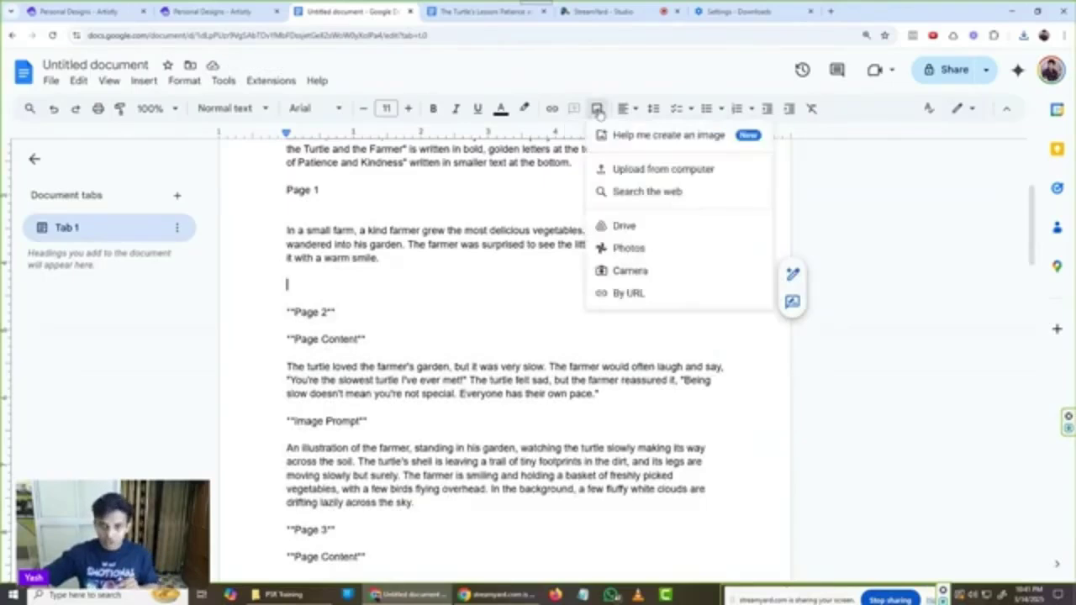
pyautogui.click(632, 170)
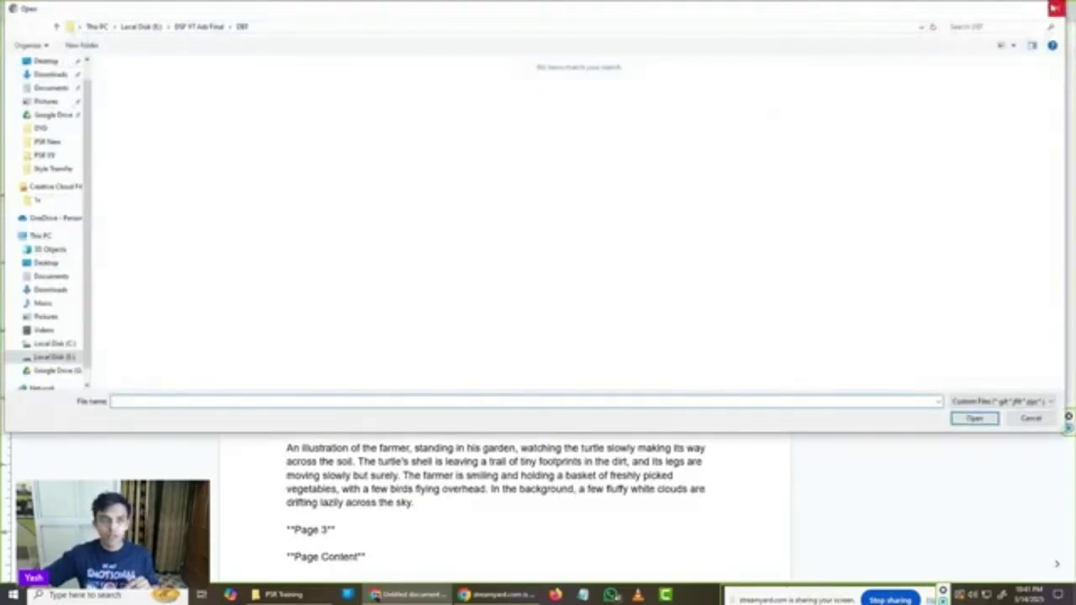
pyautogui.click(1055, 8)
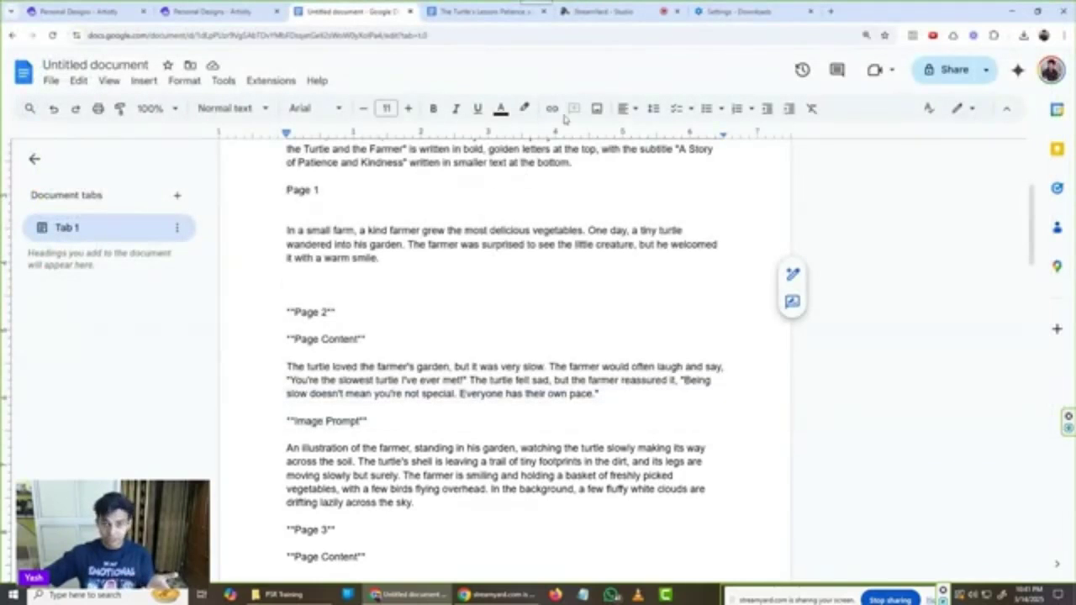
# Step: Insert the page-01 image from the PSR Training folder in Downloads below the Page 1 story text
pyautogui.click(597, 107)
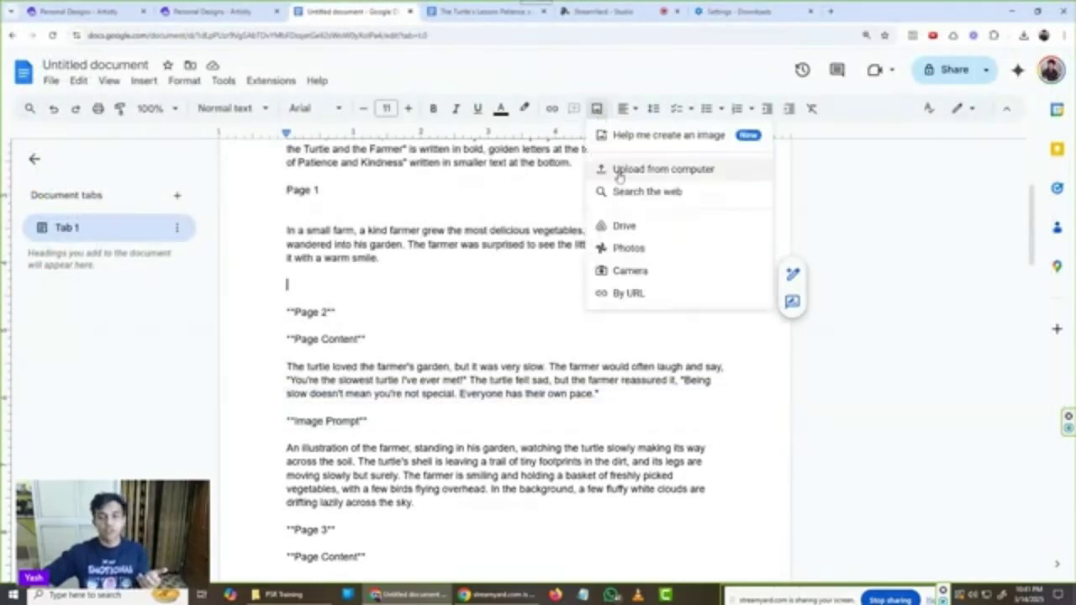
pyautogui.click(244, 179)
pyautogui.click(51, 74)
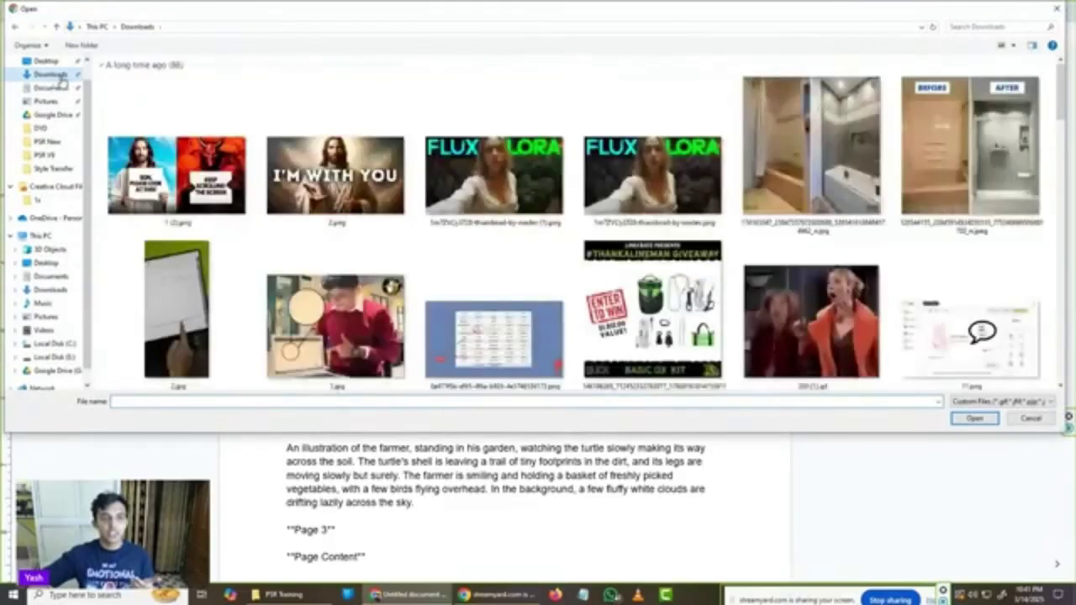
pyautogui.doubleClick(217, 150)
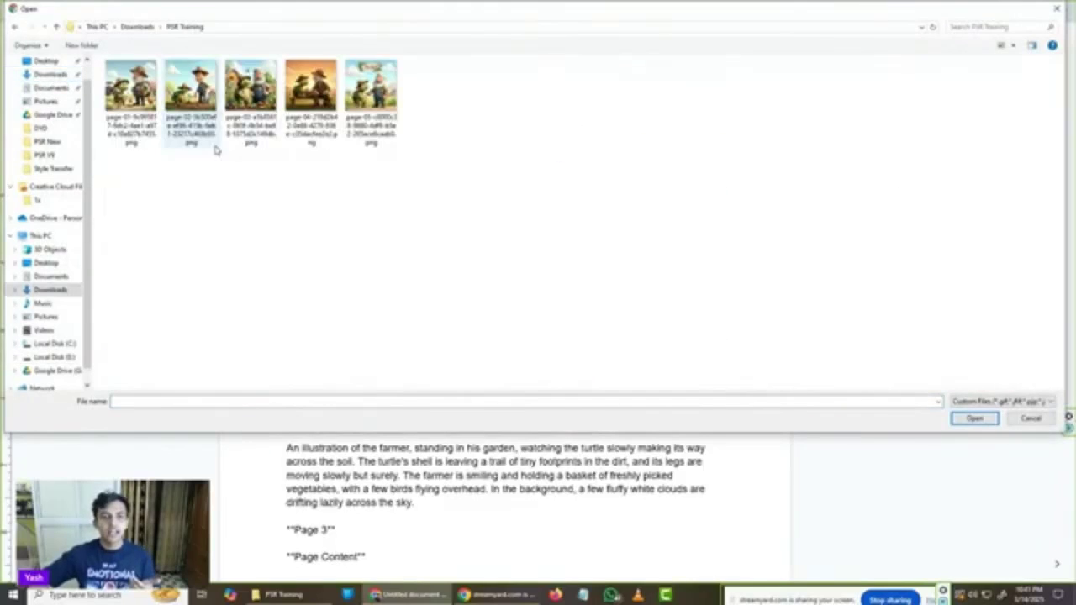
pyautogui.rightClick(463, 152)
pyautogui.moveTo(447, 163)
pyautogui.click(521, 160)
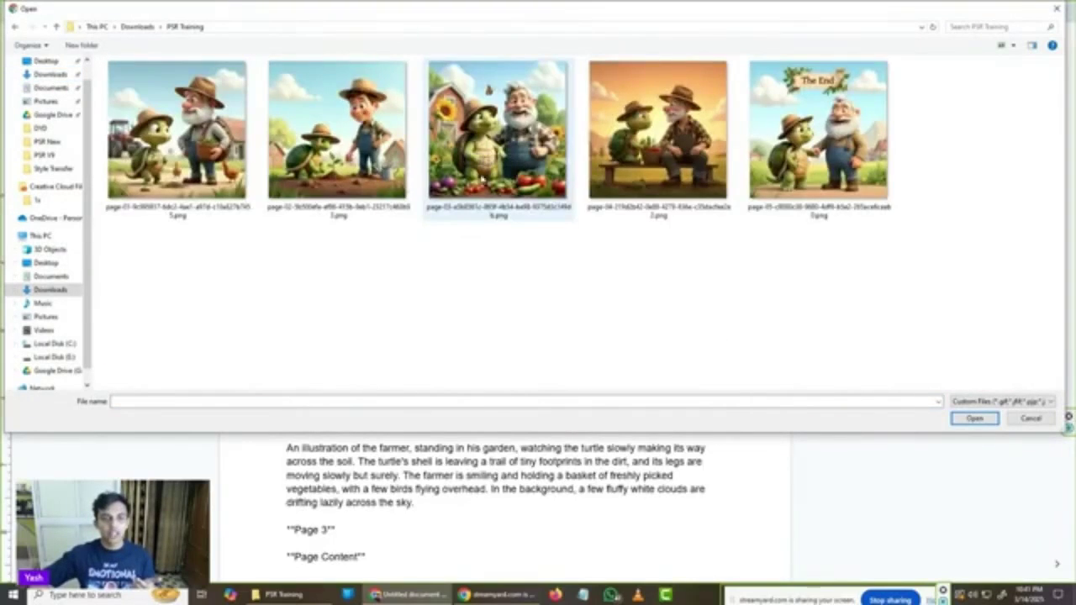
pyautogui.click(176, 135)
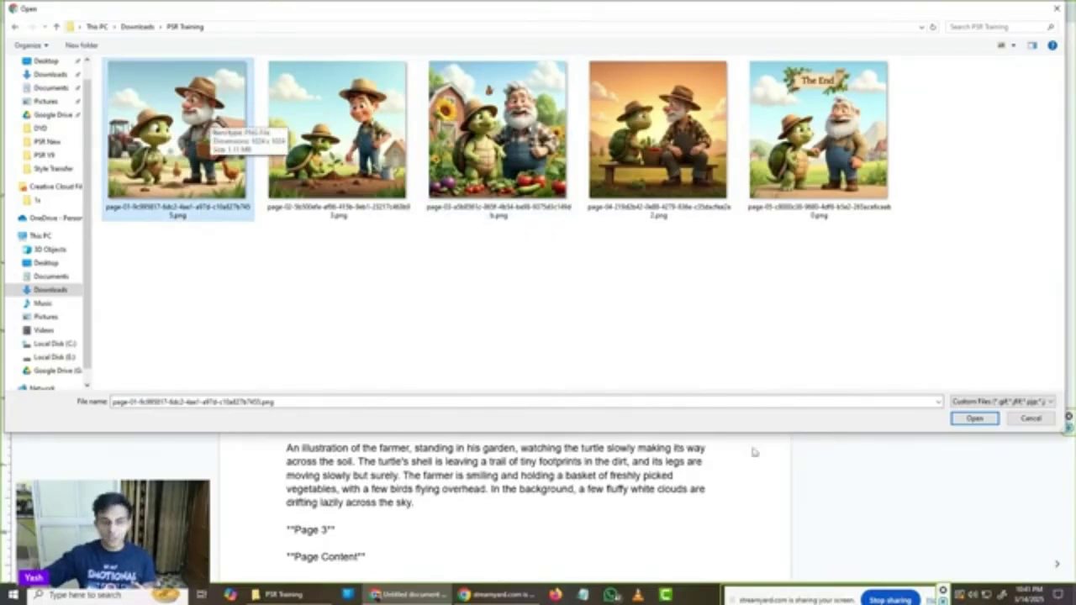
pyautogui.click(976, 418)
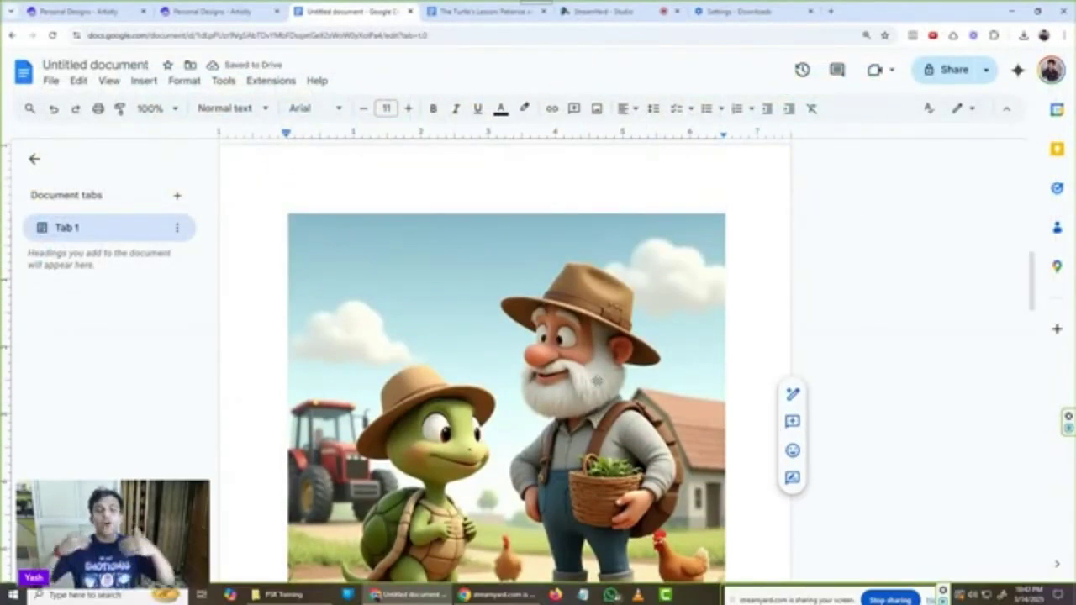
# Step: Check the inserted image's placement and copy the full front cover image prompt paragraph
pyautogui.scroll(2, 593, 374)
pyautogui.scroll(-5, 592, 374)
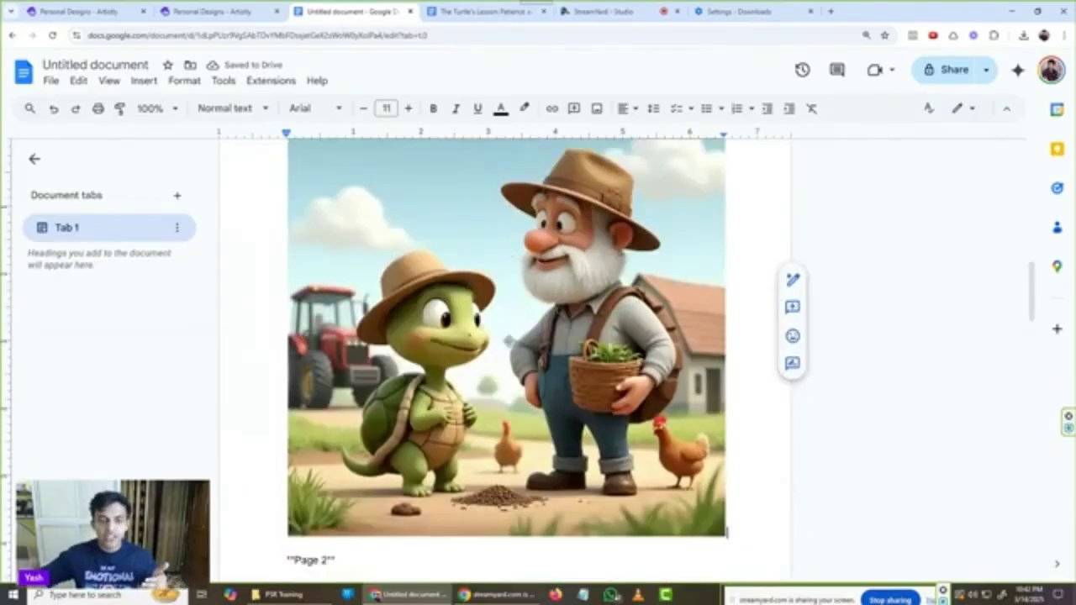
pyautogui.scroll(4, 402, 350)
pyautogui.scroll(5, 401, 350)
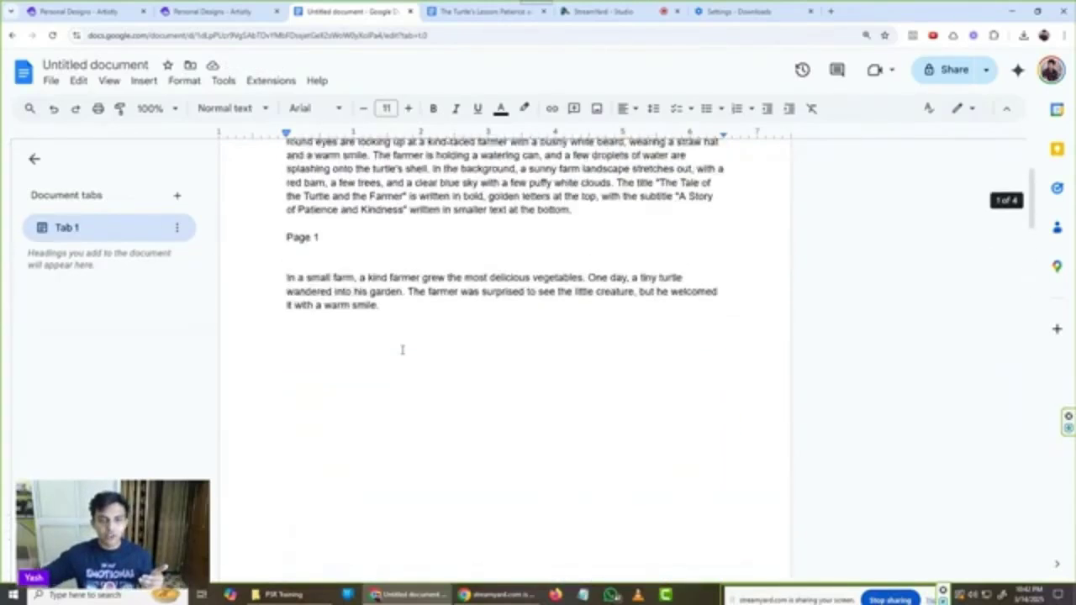
pyautogui.scroll(1, 315, 321)
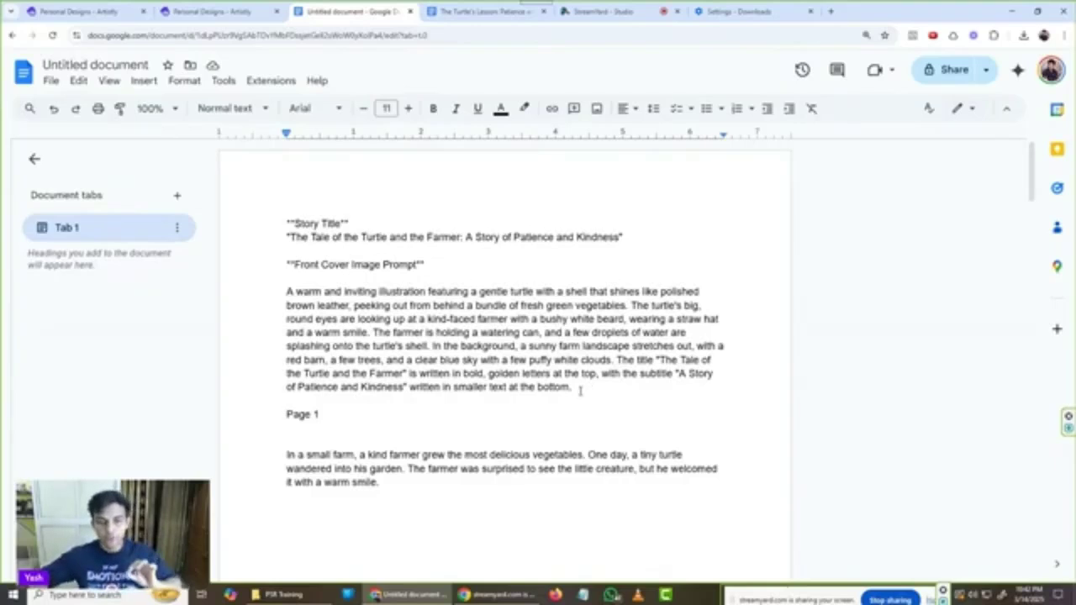
pyautogui.moveTo(580, 390); pyautogui.dragTo(287, 290)
pyautogui.hotkey('ctrl', 'c')
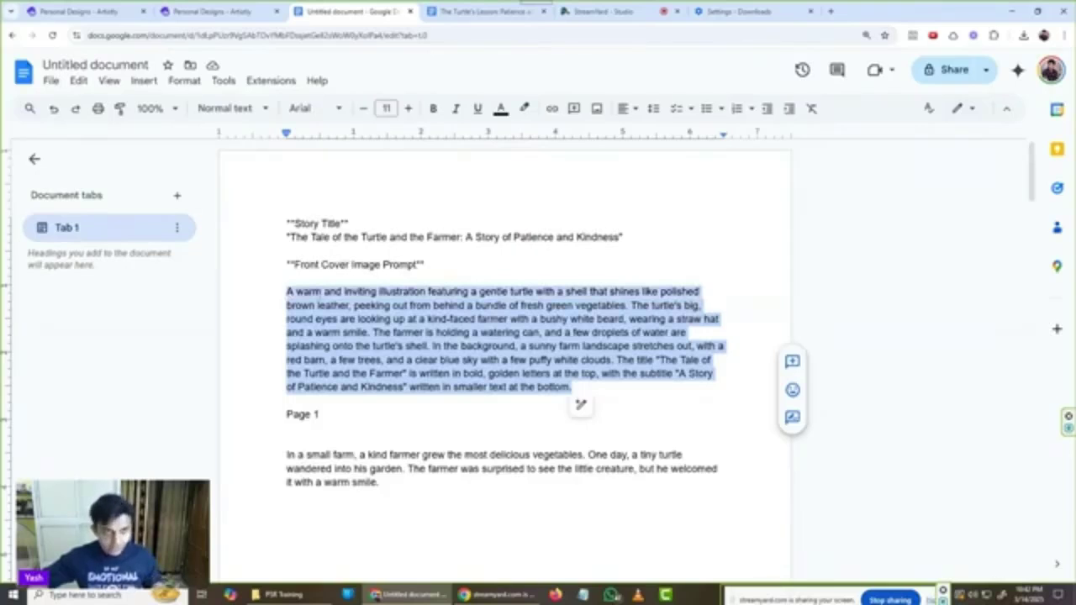
pyautogui.click(206, 11)
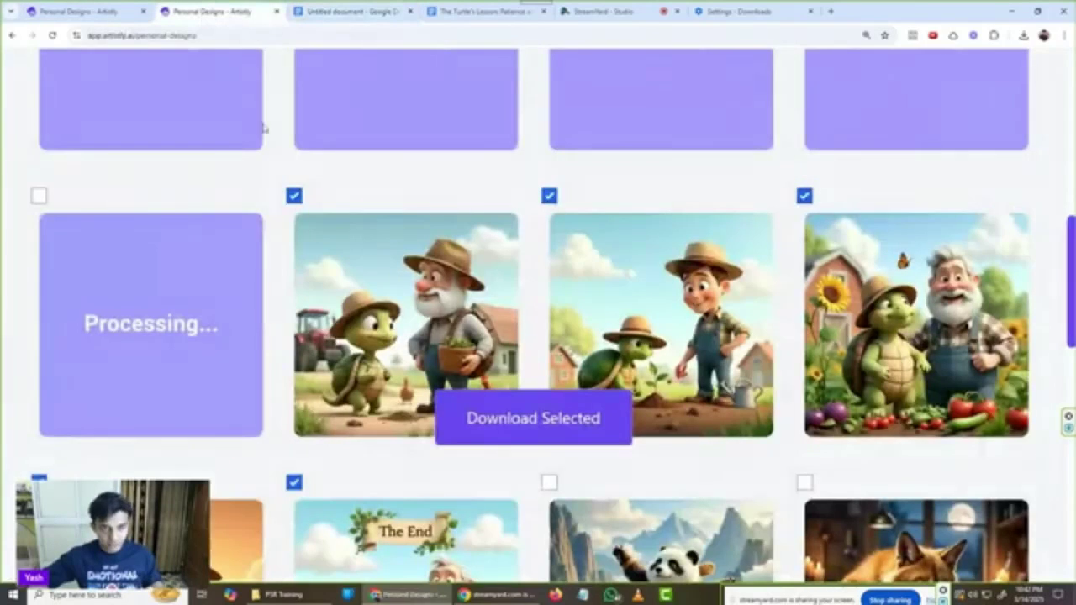
pyautogui.scroll(6, 263, 128)
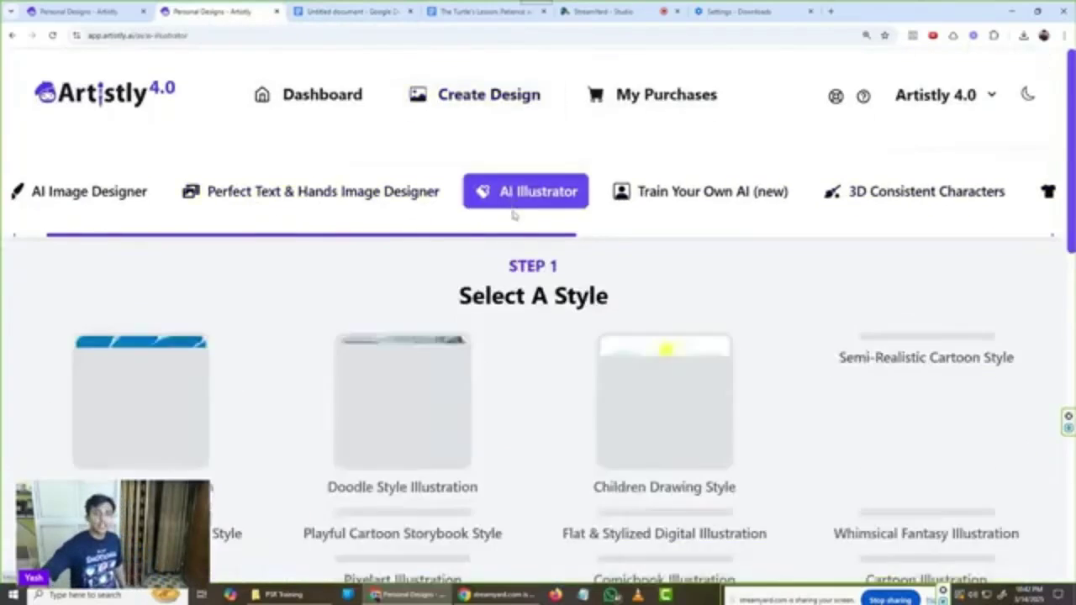
pyautogui.scroll(-10, 513, 216)
# Step: Switch to the other Artistly account's Personal Designs page and open its AI Illustrator
pyautogui.click(78, 12)
pyautogui.scroll(4, 337, 168)
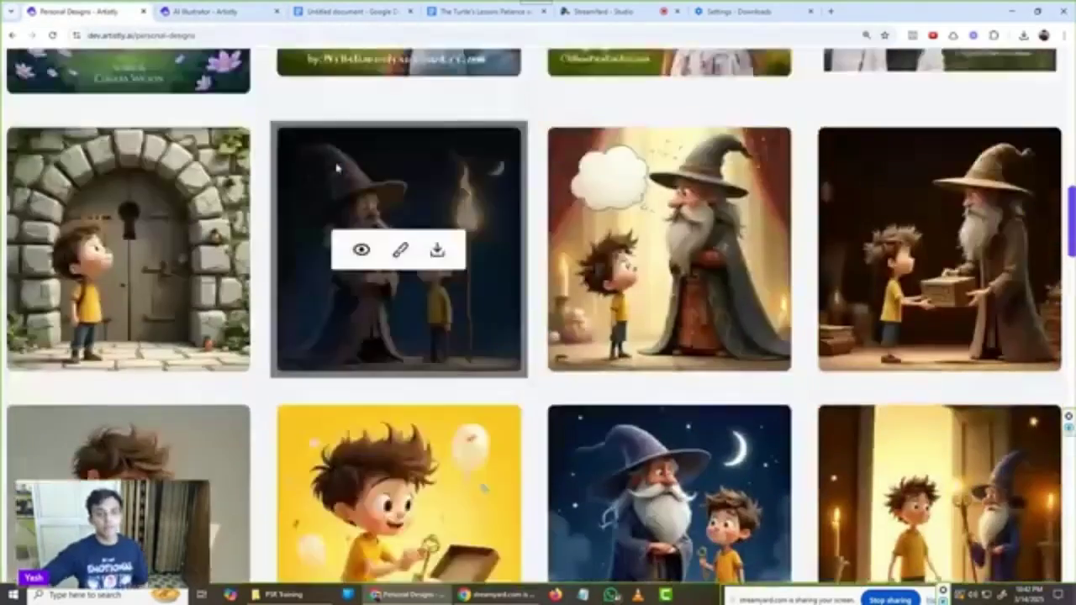
pyautogui.scroll(8, 336, 168)
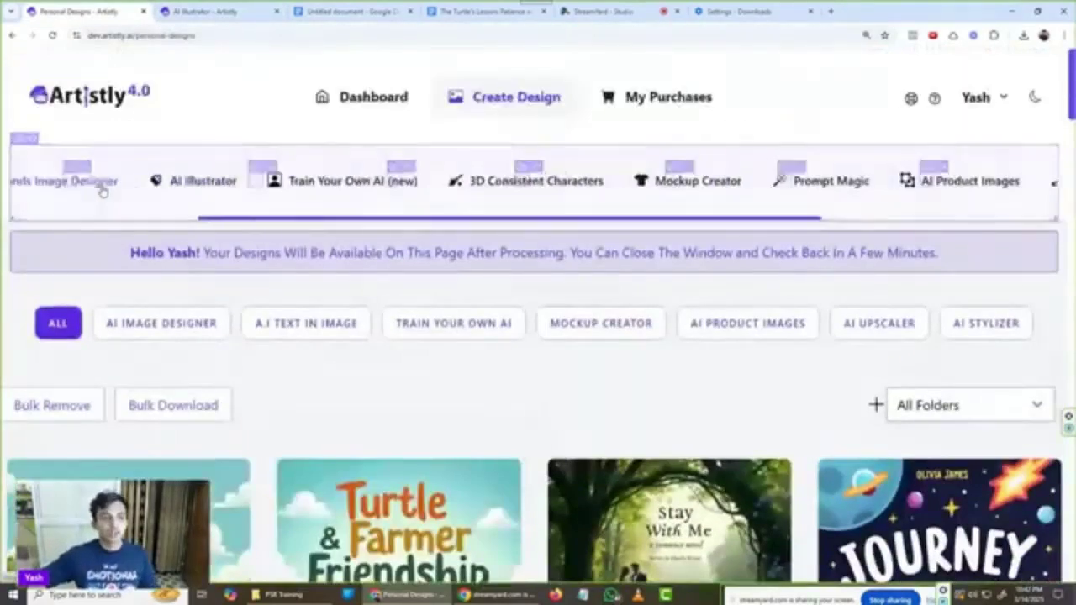
pyautogui.click(198, 182)
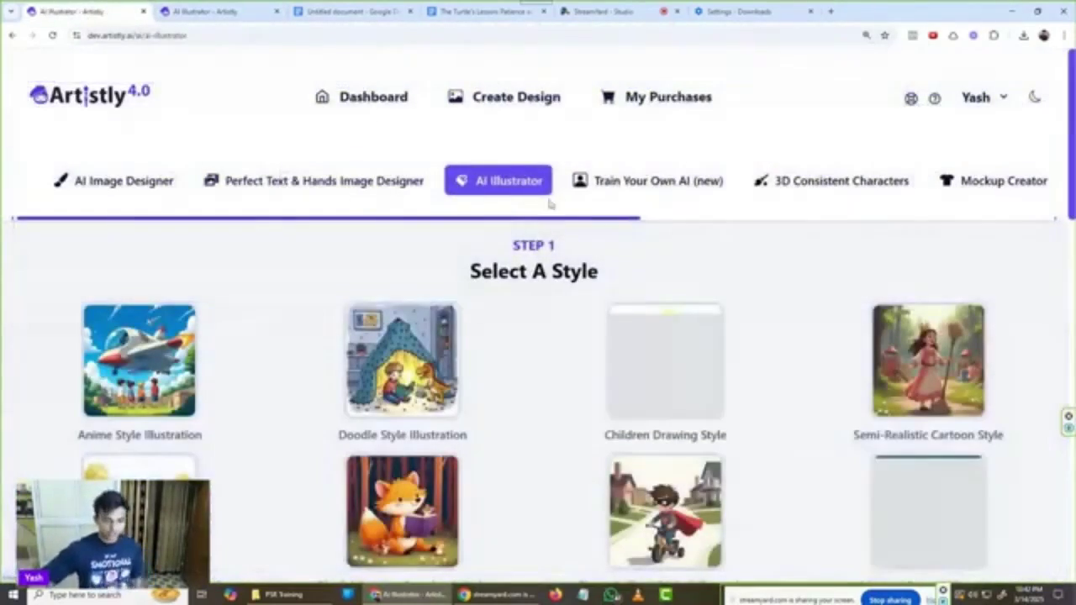
# Step: Look through the available illustration styles and choose Pixar Style for the front cover
pyautogui.scroll(-3, 646, 264)
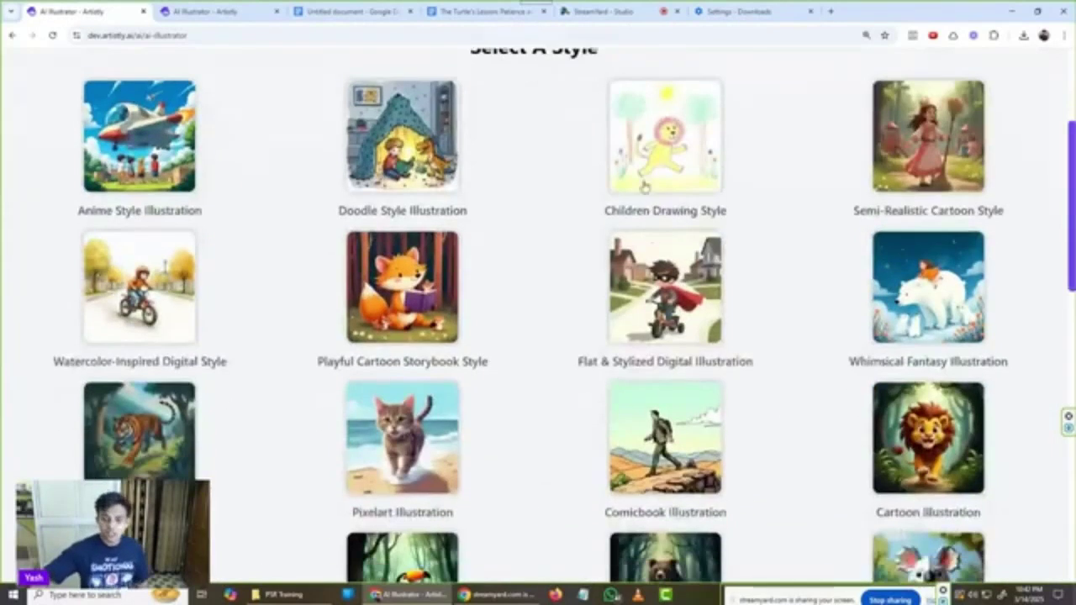
pyautogui.scroll(-9, 581, 182)
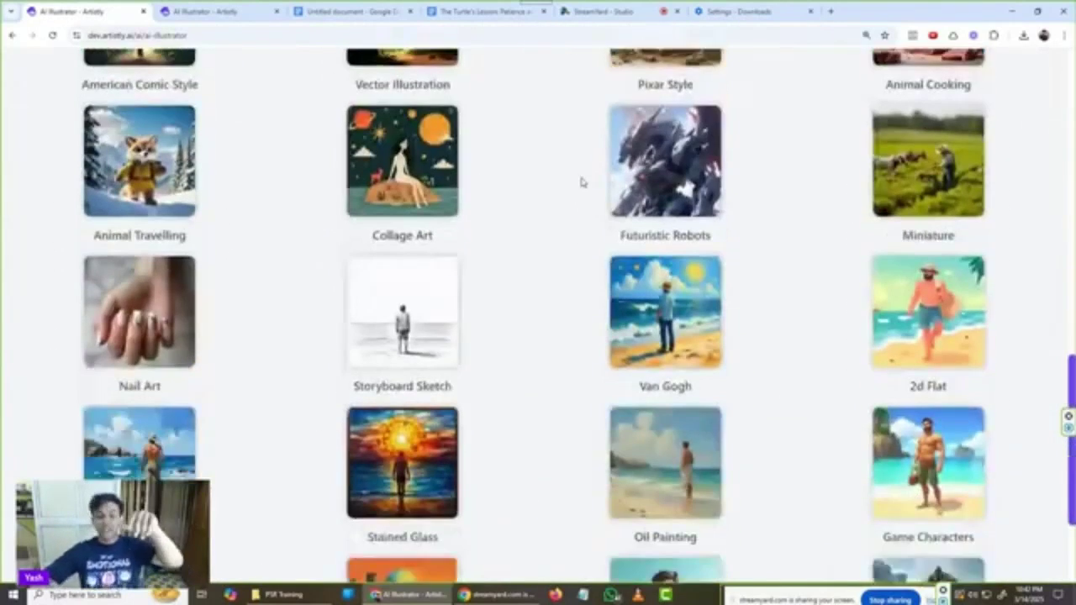
pyautogui.scroll(-2, 581, 182)
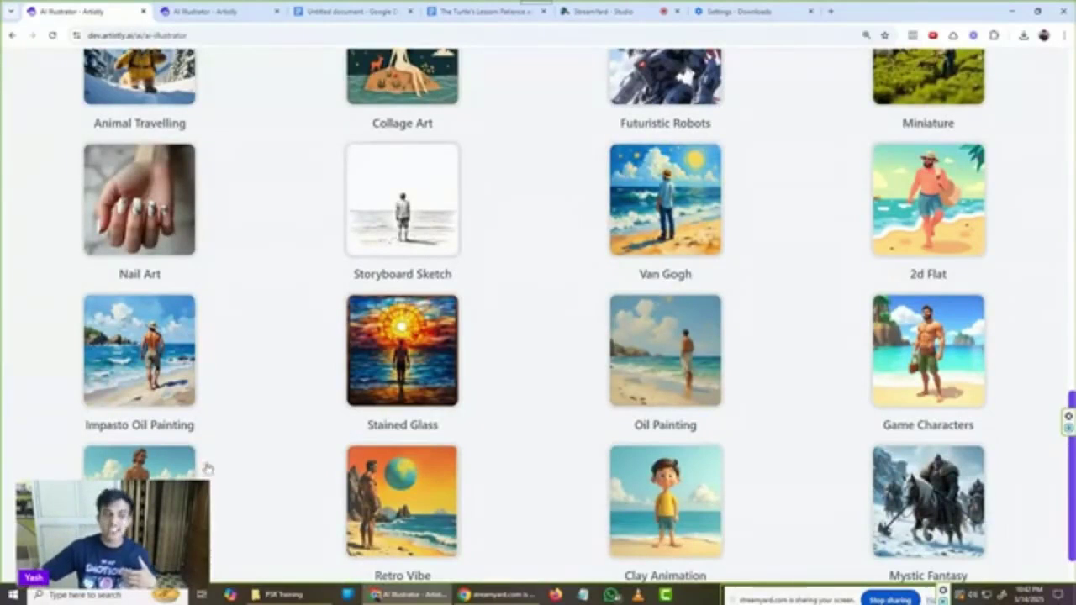
pyautogui.scroll(-1, 271, 362)
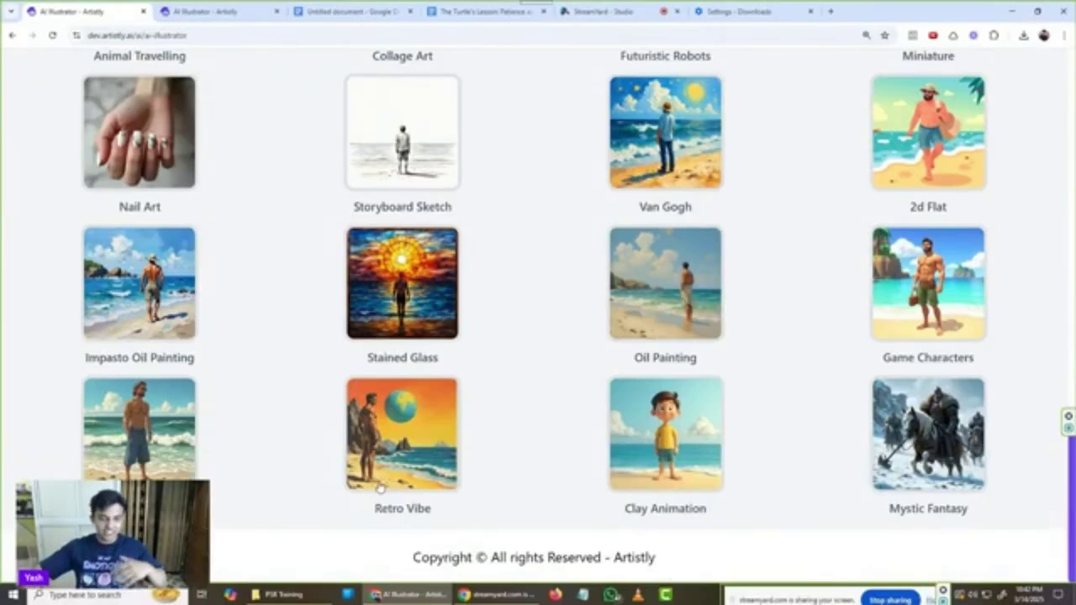
pyautogui.scroll(1, 704, 398)
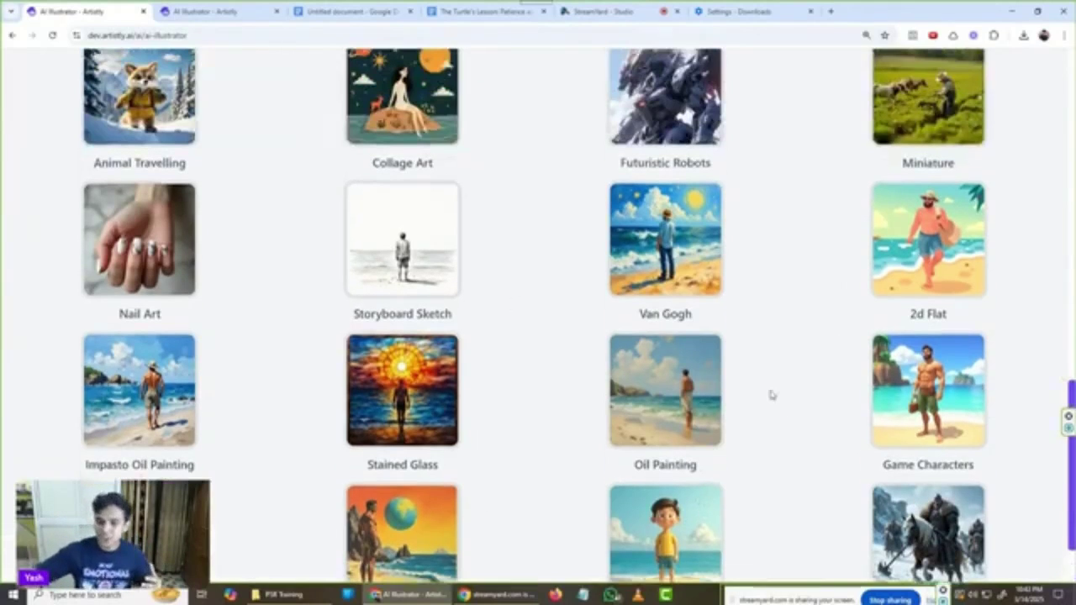
pyautogui.scroll(1, 540, 306)
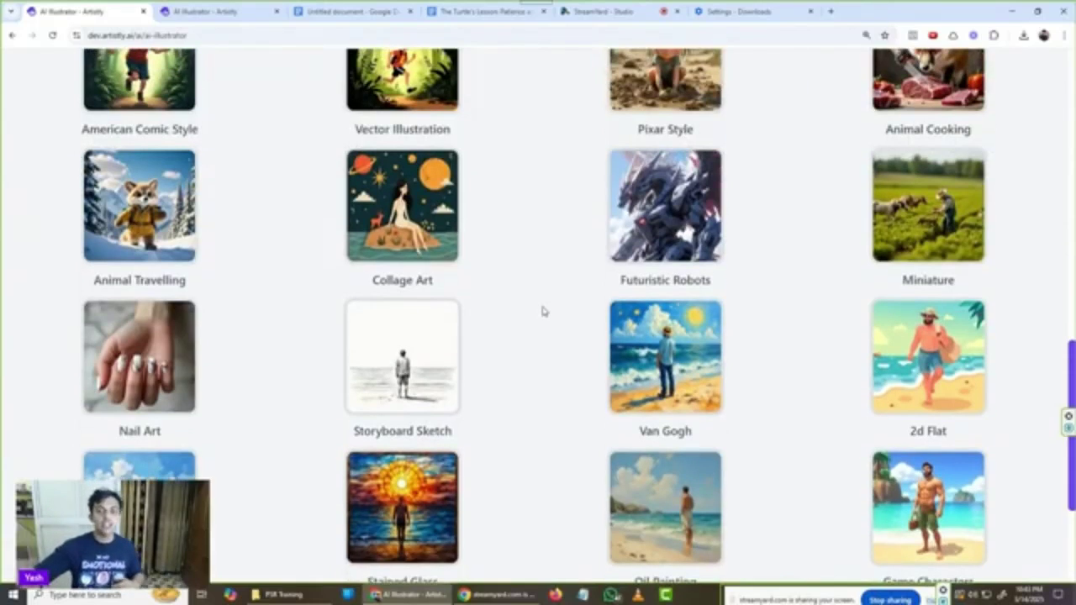
pyautogui.scroll(1, 543, 307)
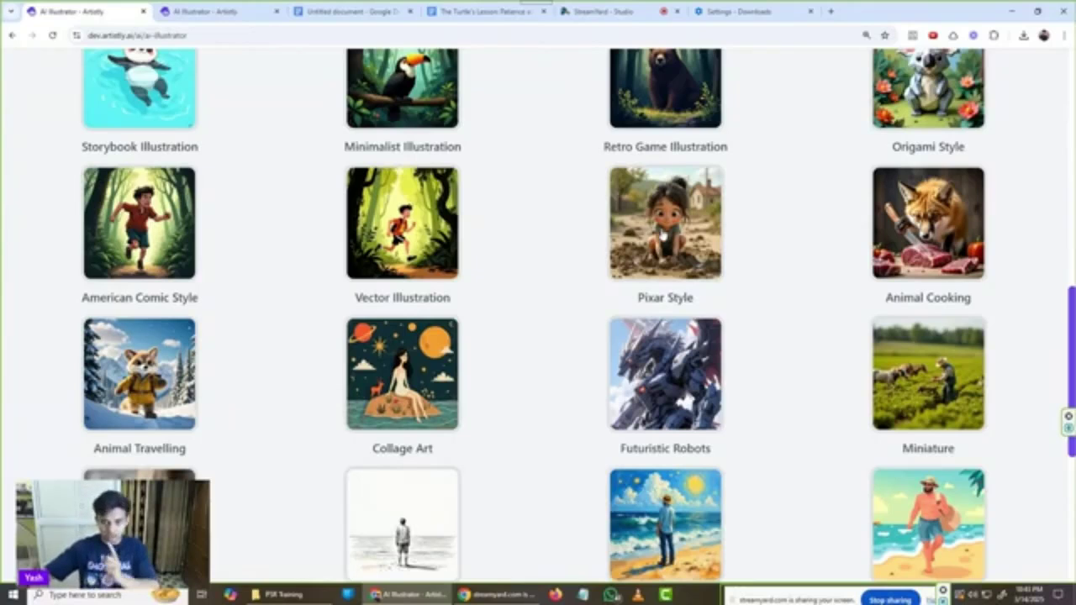
pyautogui.scroll(-6, 669, 236)
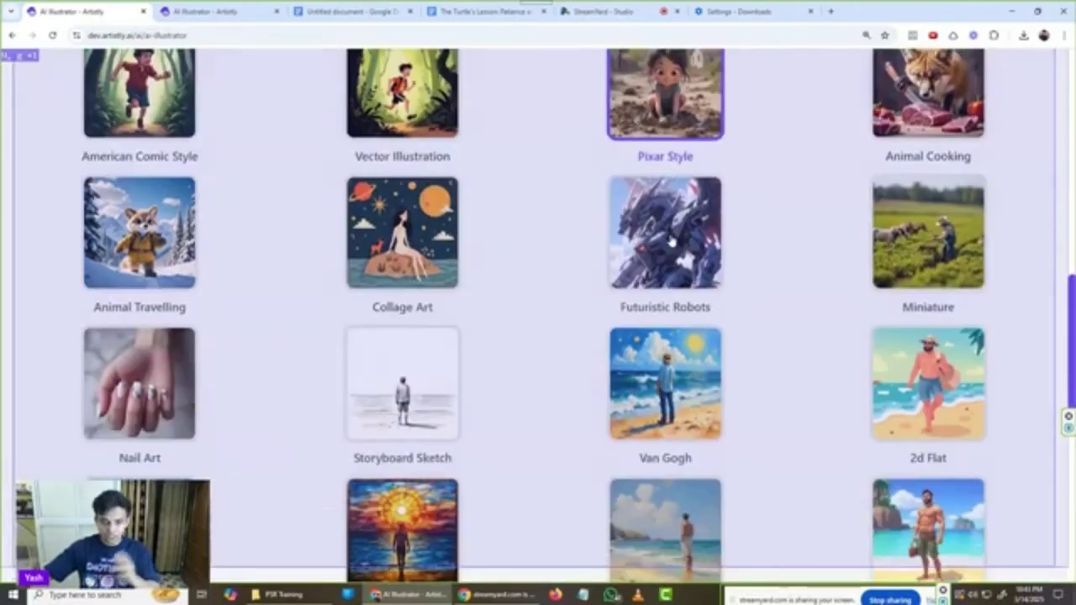
# Step: Paste the copied front cover prompt, set the aspect ratio to 4:5 (896 X 1088) px and generate the image
pyautogui.click(491, 232)
pyautogui.hotkey('ctrl', 'v')
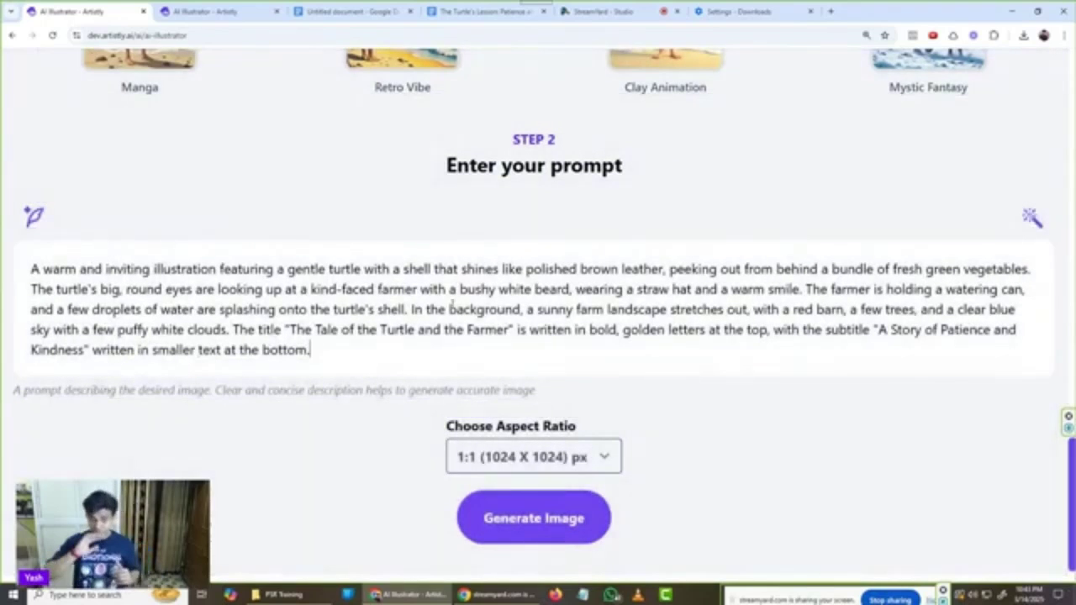
pyautogui.click(521, 457)
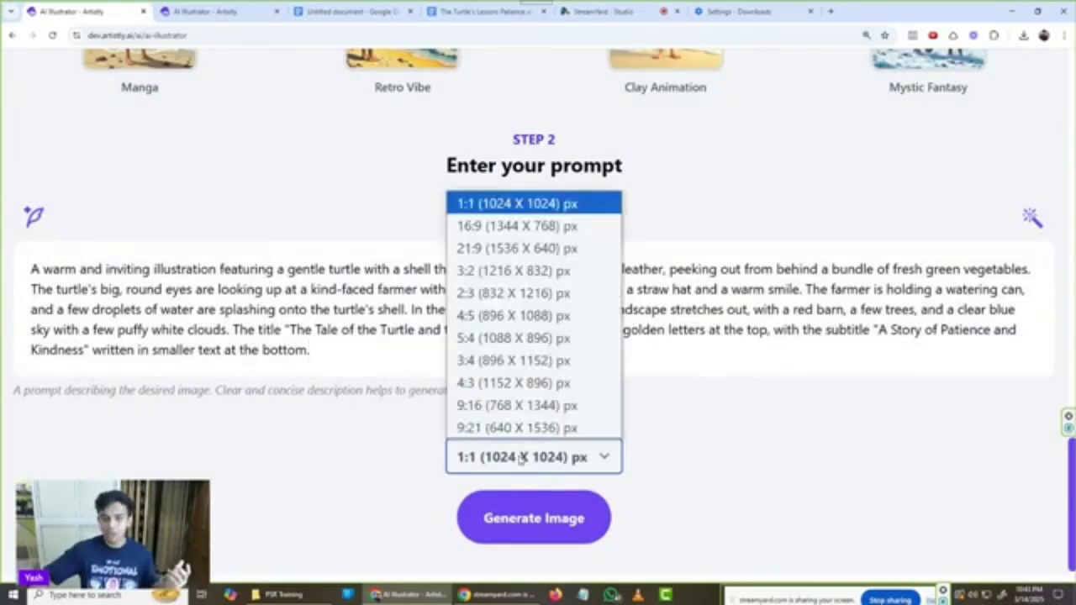
pyautogui.click(492, 317)
pyautogui.click(549, 516)
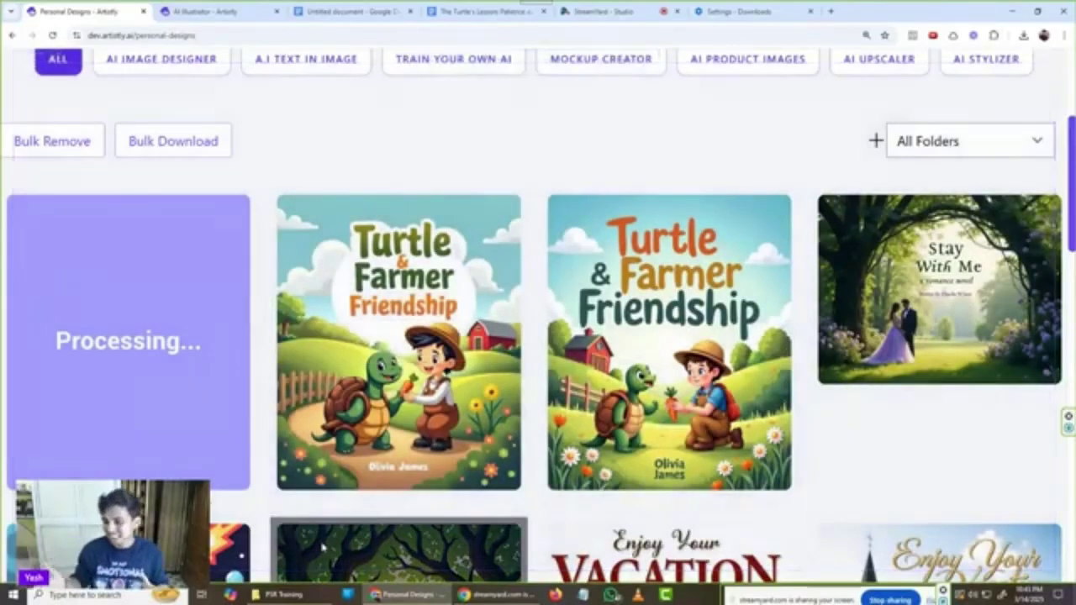
pyautogui.scroll(3, 328, 437)
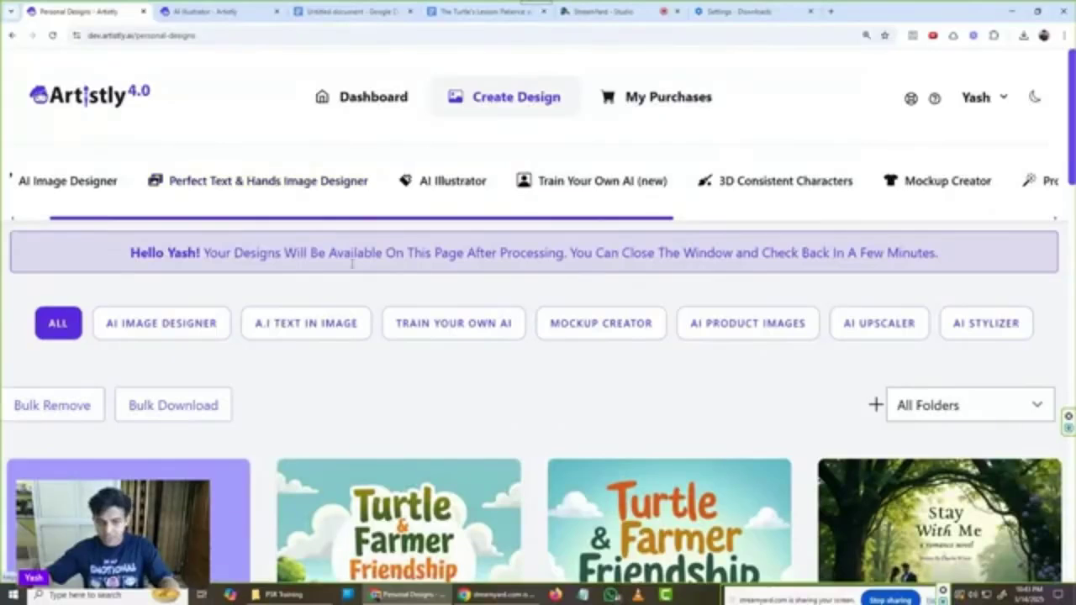
pyautogui.scroll(-1, 367, 291)
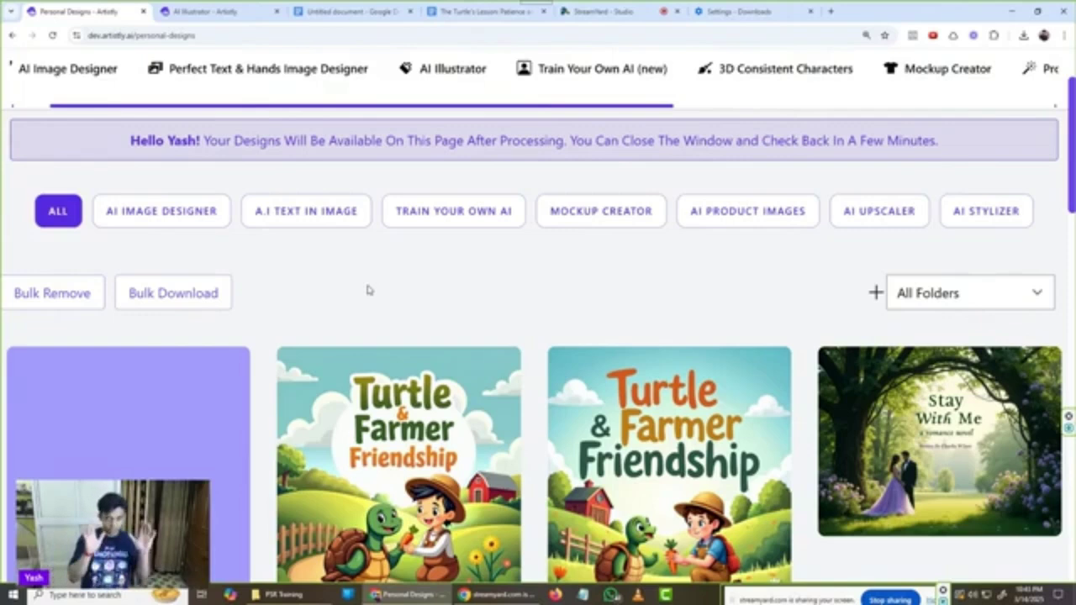
# Step: Switch to the untitled Google Docs story and delete the "Story Title" heading above the title line
pyautogui.click(332, 11)
pyautogui.click(323, 278)
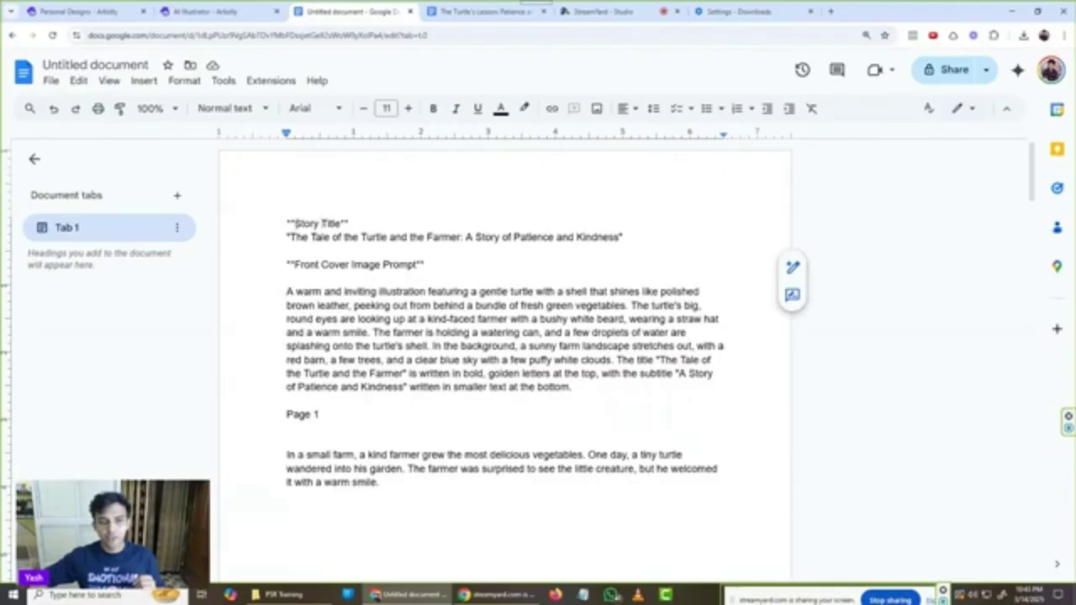
pyautogui.moveTo(294, 224); pyautogui.dragTo(351, 223)
pyautogui.press('BackSpace')
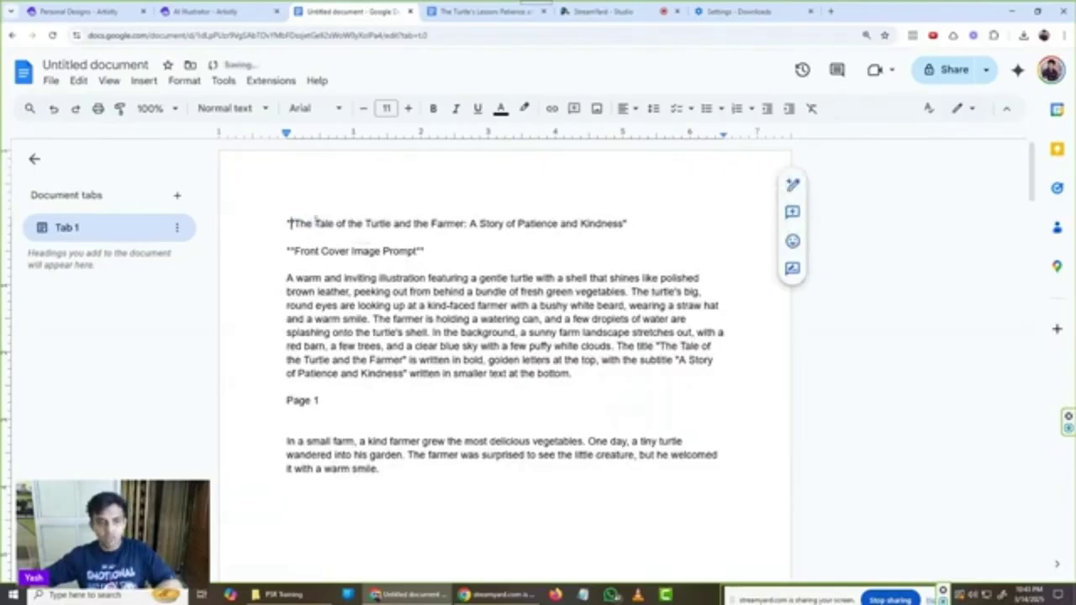
# Step: Strip the leading asterisks and the surrounding quotation marks from "The Tale of the Turtle and the Farmer: A Story of Patience and Kindness"
pyautogui.write('*')
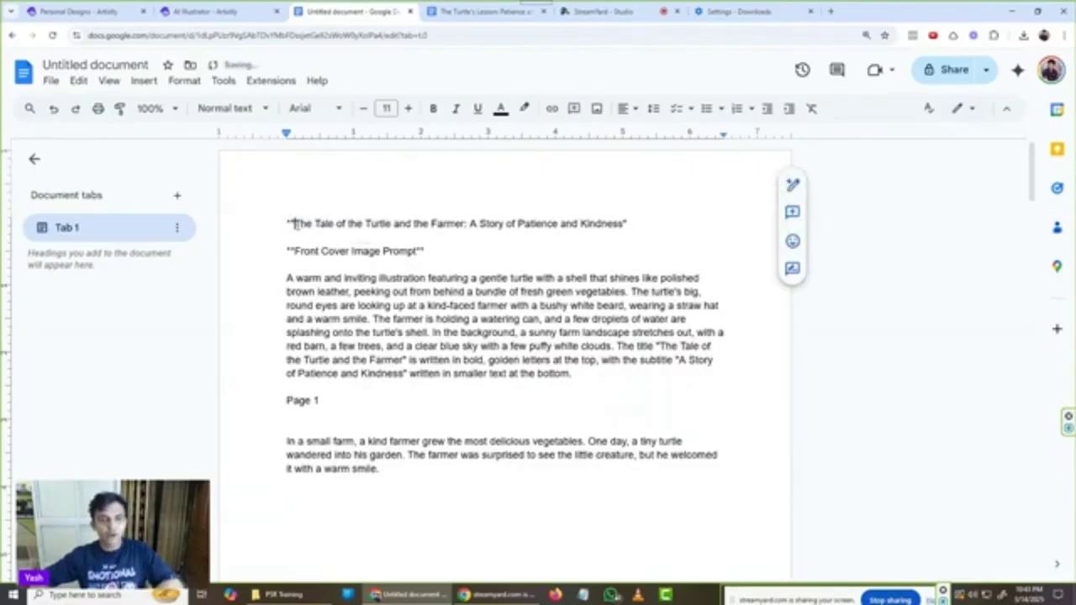
pyautogui.press('BackSpace')
pyautogui.press('BackSpace')
pyautogui.click(624, 223)
pyautogui.press('BackSpace')
pyautogui.press('BackSpace')
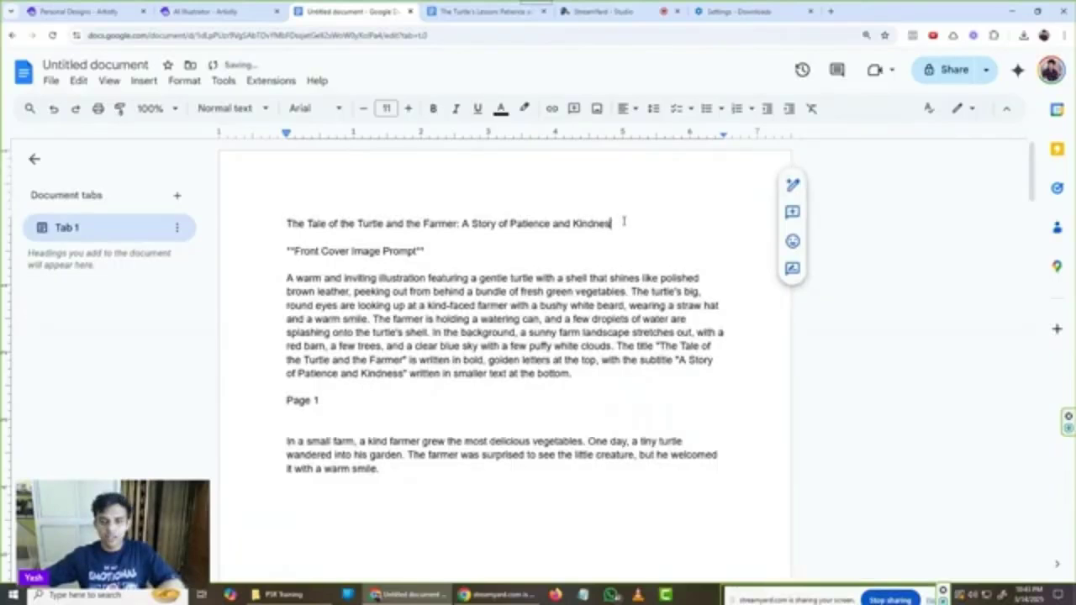
# Step: Make the whole story title line bold and open its paragraph alignment options
pyautogui.moveTo(624, 222); pyautogui.dragTo(286, 223)
pyautogui.click(437, 111)
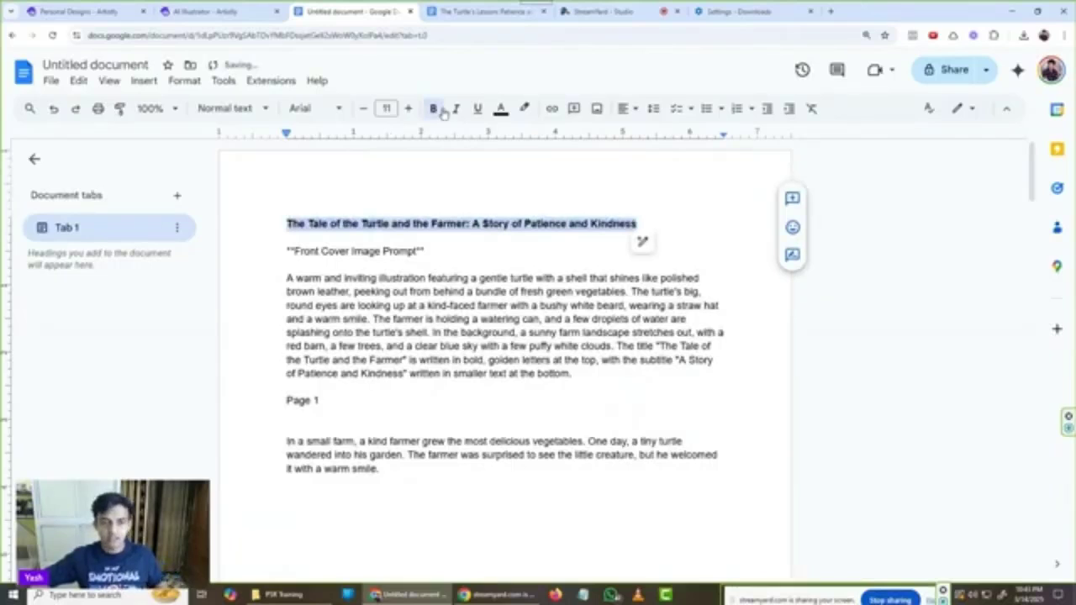
pyautogui.click(619, 113)
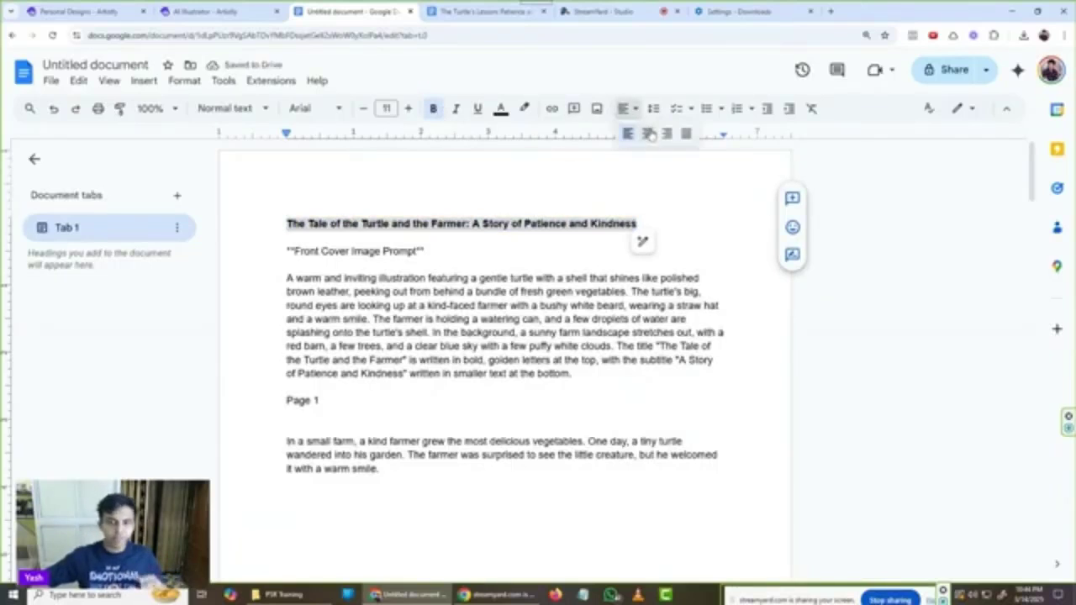